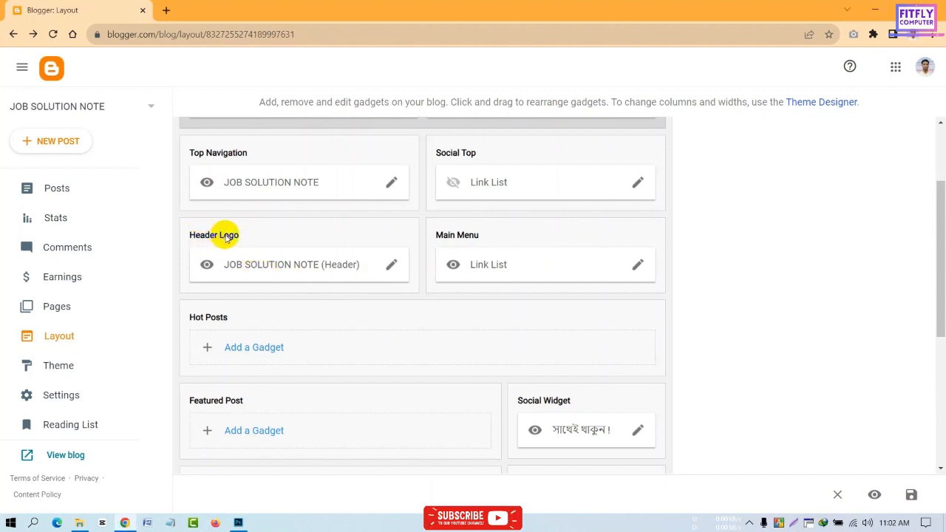
- Open the Header Logo gadget's settings and save its current logo image to the computer as "banglablog71 website logo.png"
click(391, 264)
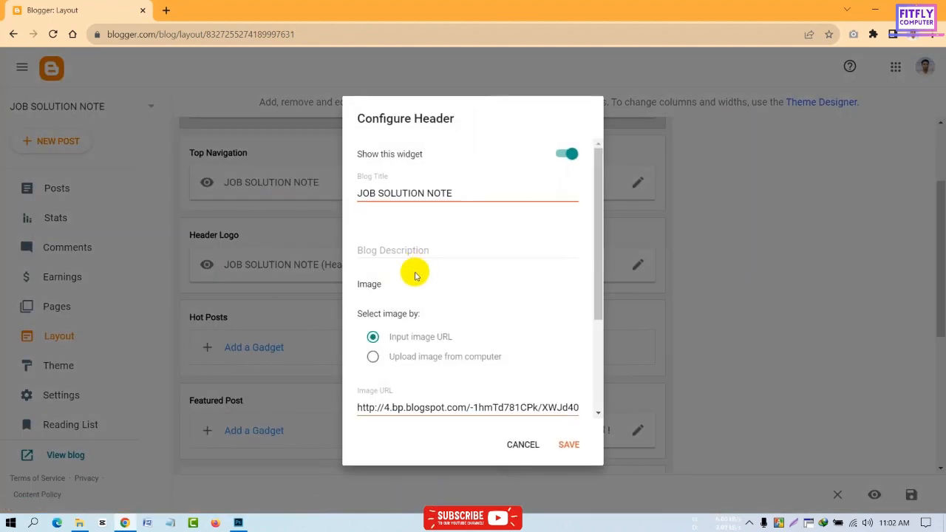
scroll(373, 314, down, 2)
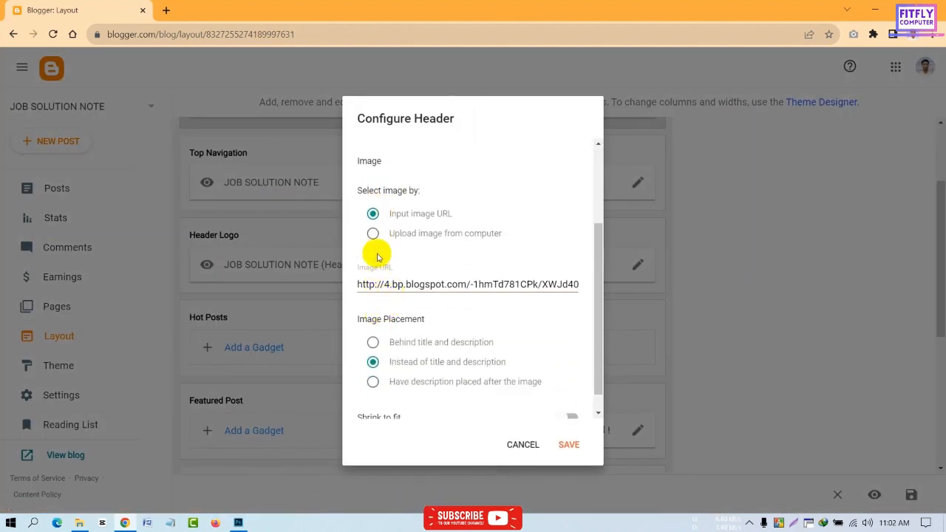
scroll(374, 237, up, 1)
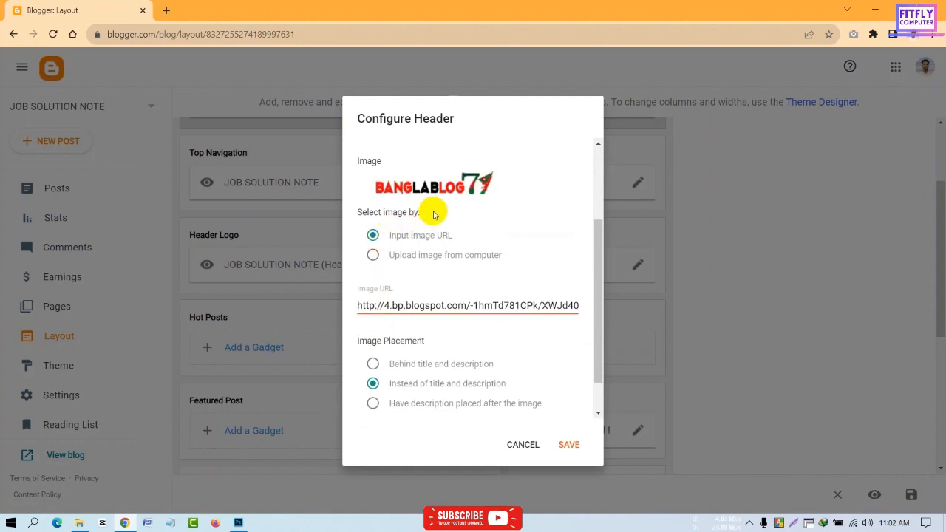
scroll(425, 215, up, 1)
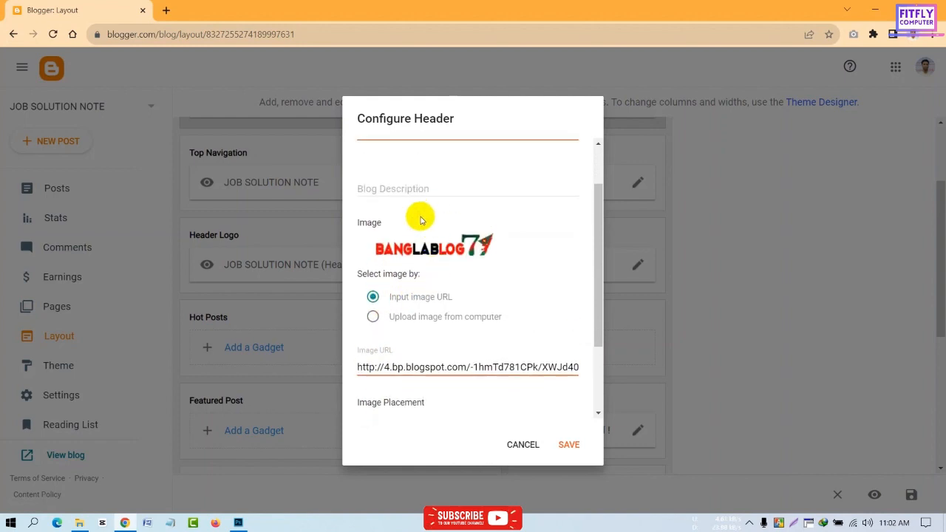
right_click(448, 251)
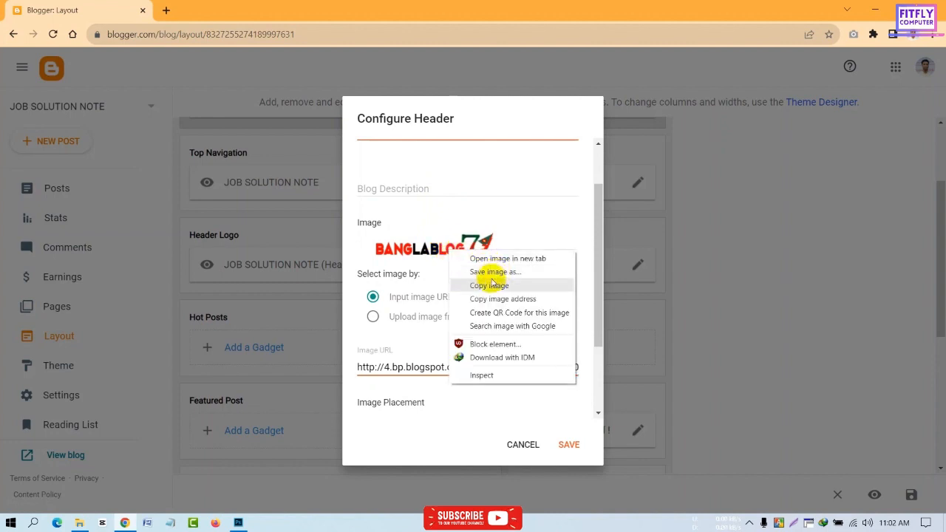
click(501, 274)
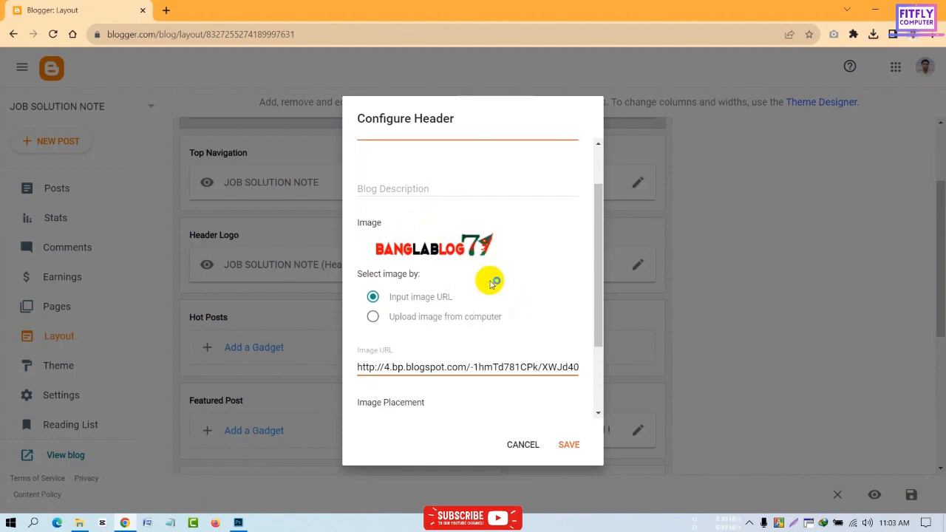
click(373, 275)
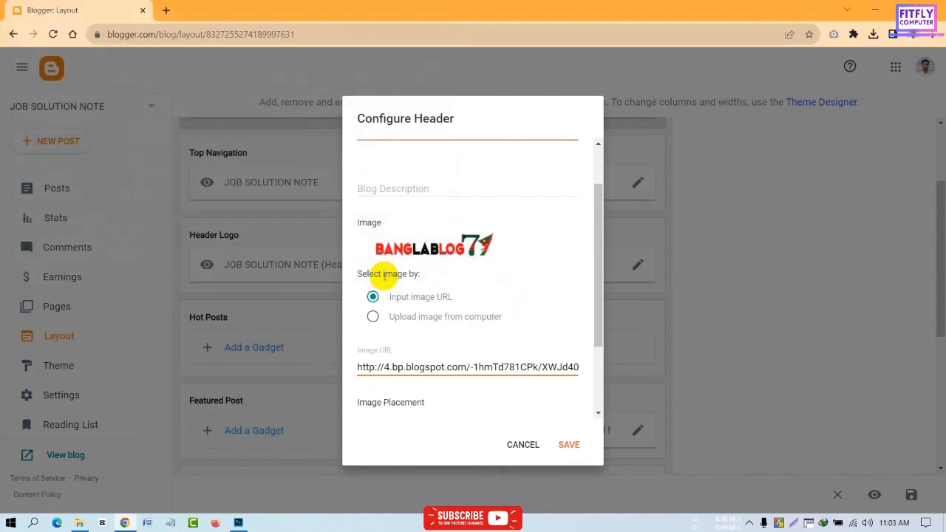
- Open the downloaded logo image in the photo viewer and check its pixel dimensions in the file information
click(831, 60)
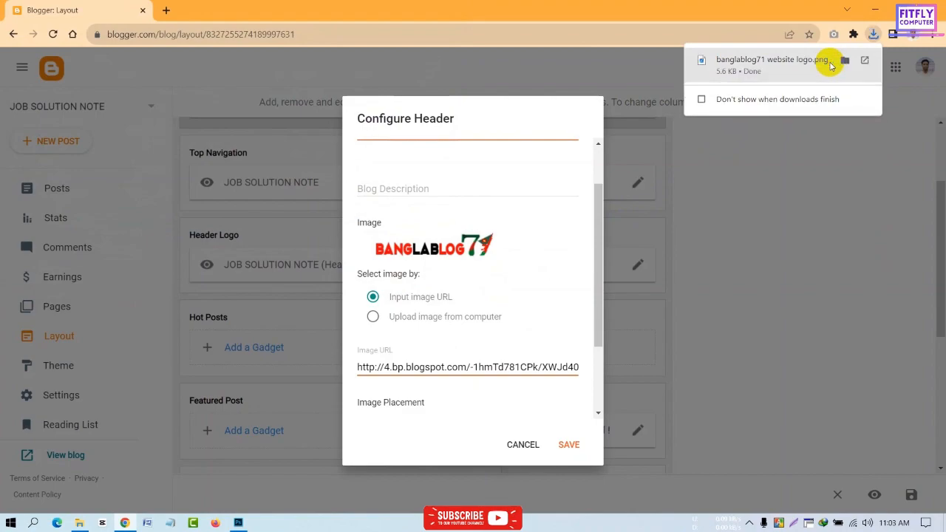
click(798, 72)
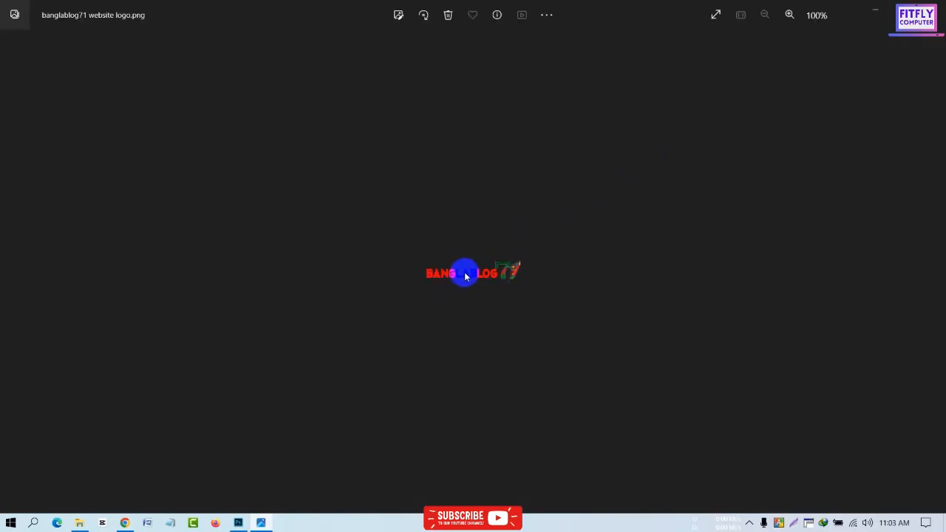
right_click(466, 276)
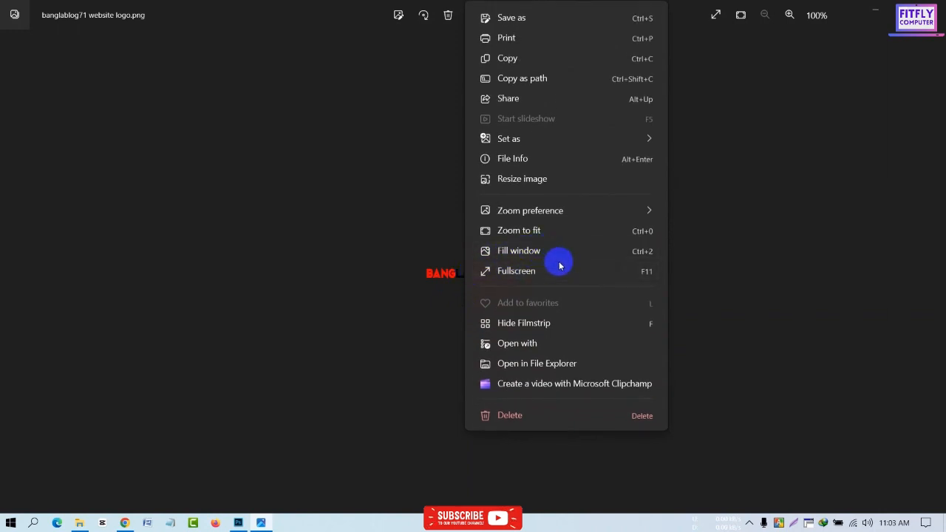
click(527, 164)
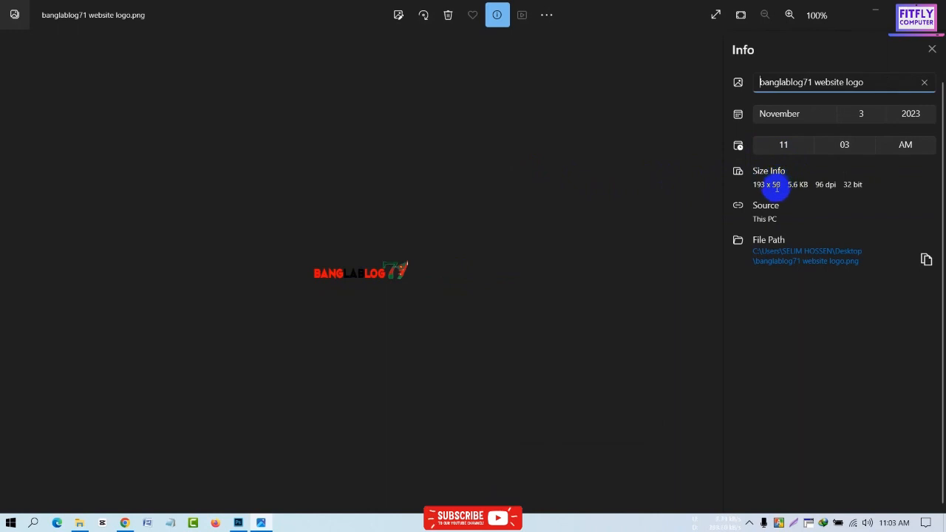
click(754, 186)
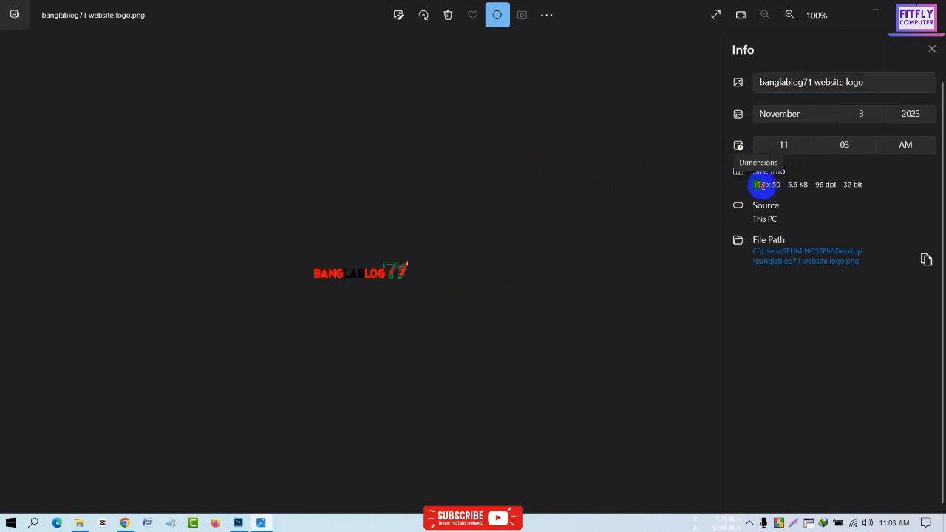
drag(764, 185, 819, 186)
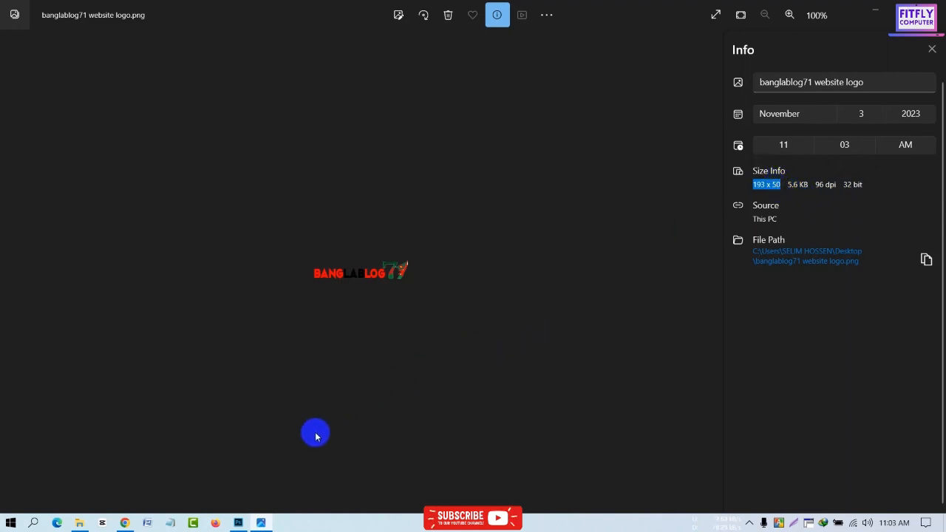
- Switch to Photoshop, close the blank untitled document and start a new document named "logo"
click(238, 523)
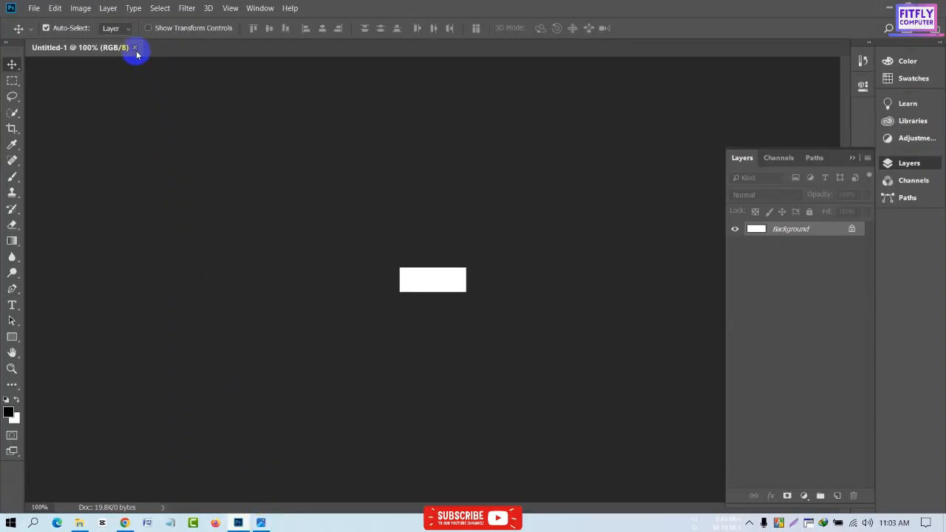
click(136, 49)
click(31, 12)
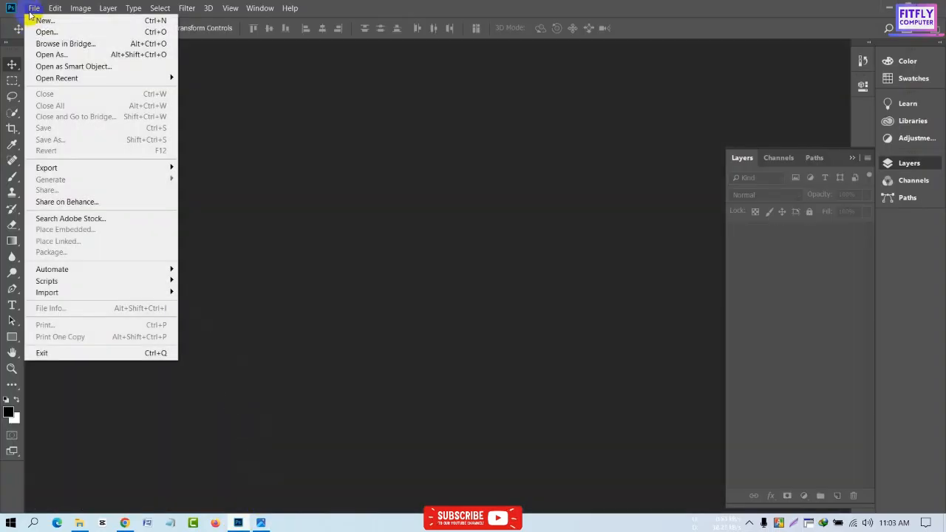
click(72, 22)
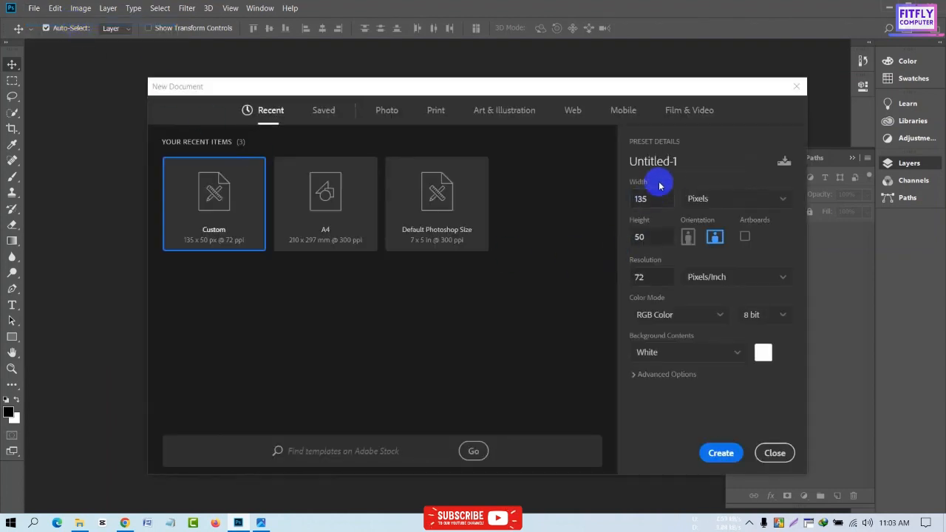
drag(691, 162, 609, 182)
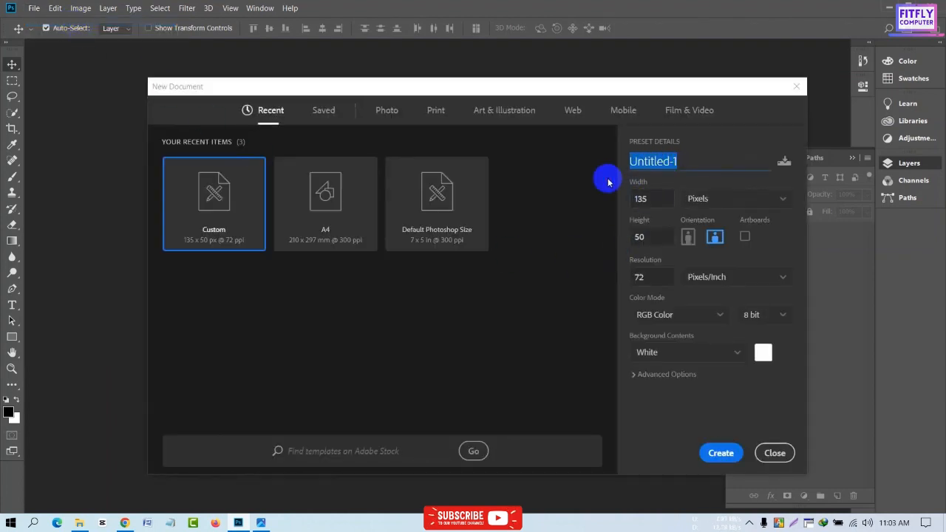
key(BackSpace)
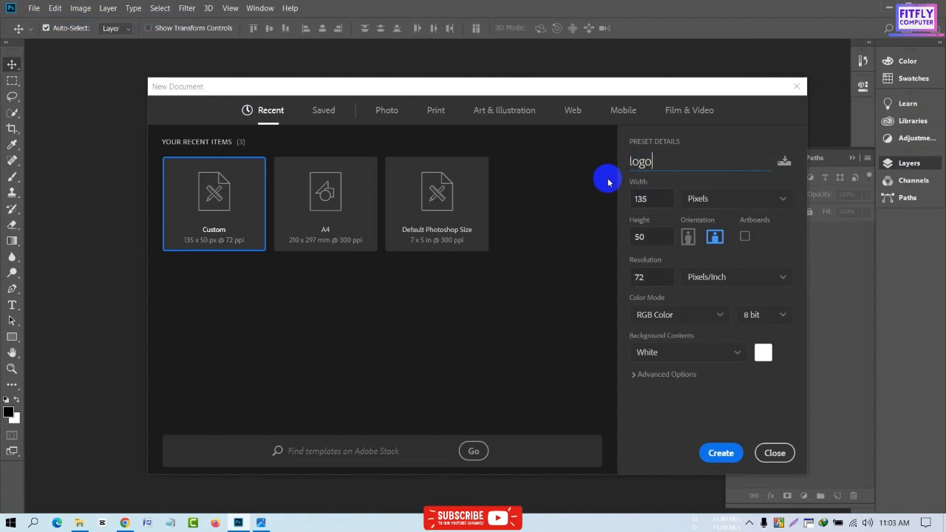
click(706, 198)
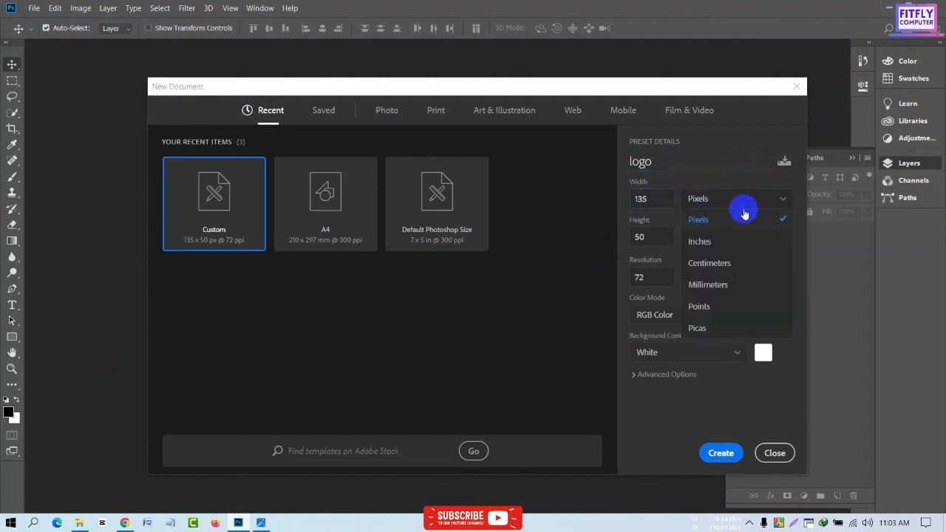
click(720, 284)
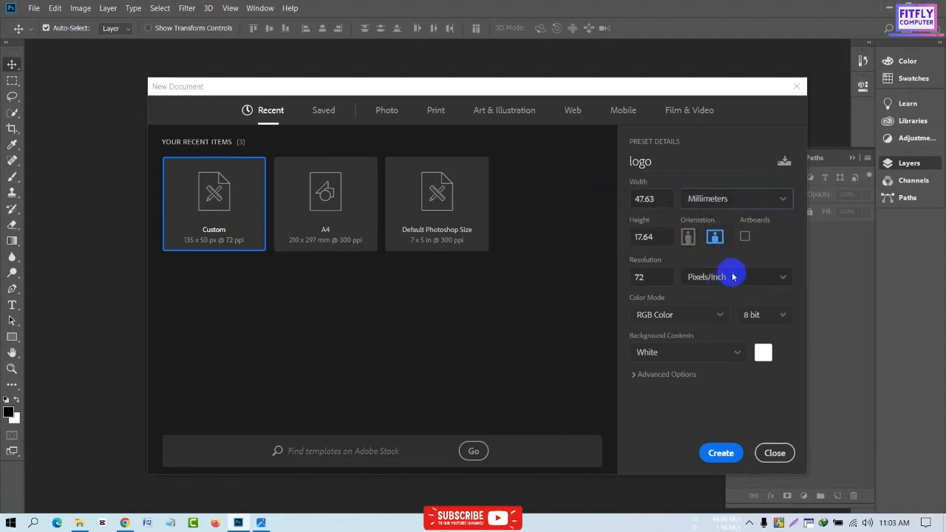
click(716, 209)
click(698, 220)
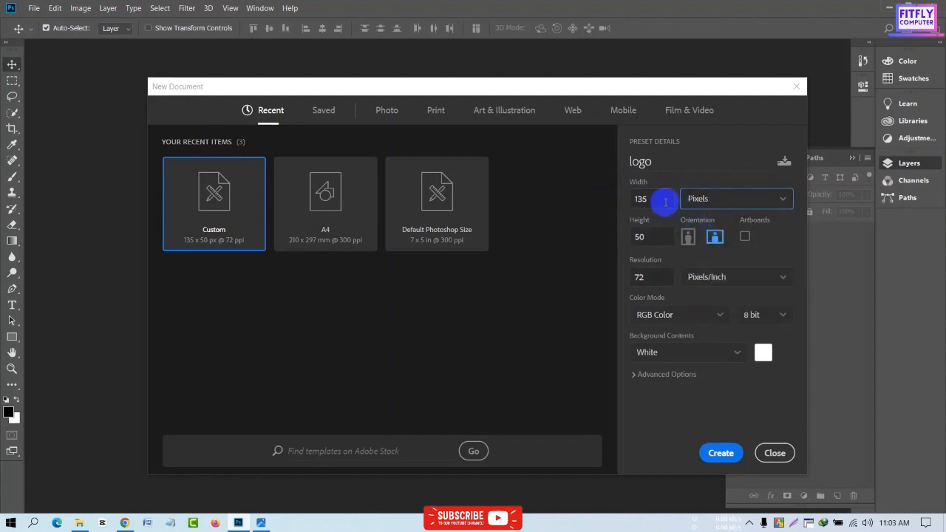
- Create the logo document at 135 x 50 pixels, 72 pixels/inch, with a white background, and unlock its background layer
drag(661, 198, 634, 201)
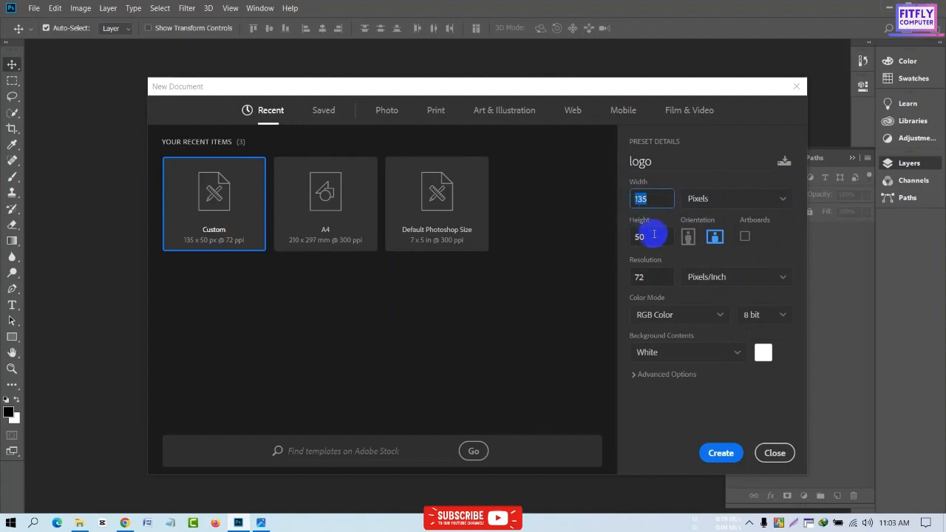
drag(654, 238, 639, 241)
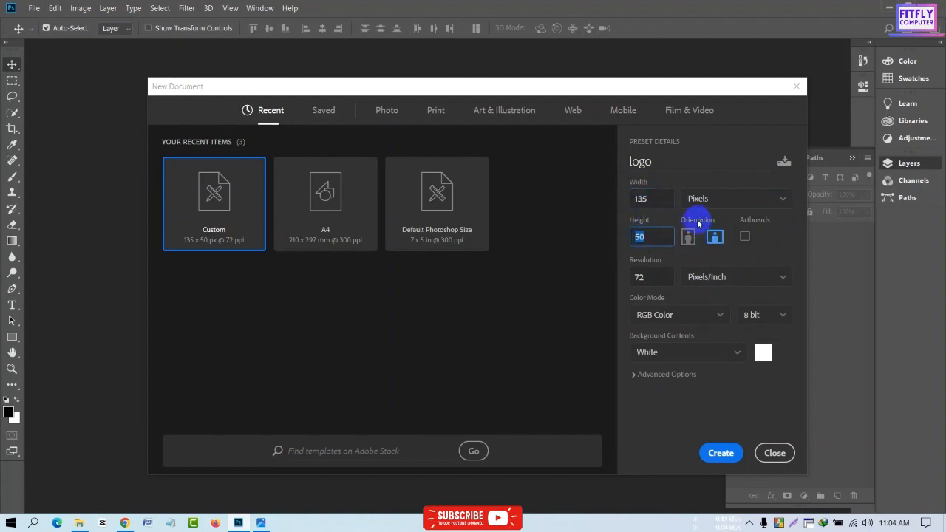
drag(644, 85, 560, 82)
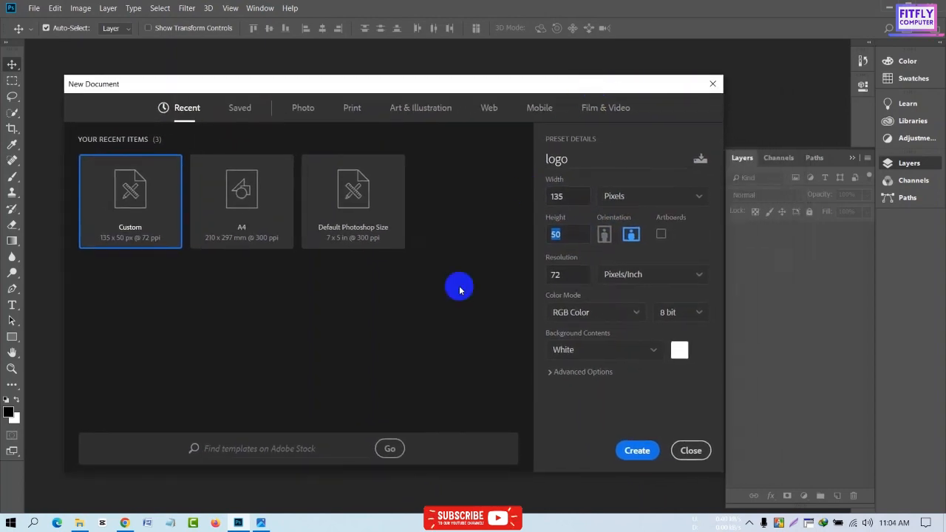
click(266, 523)
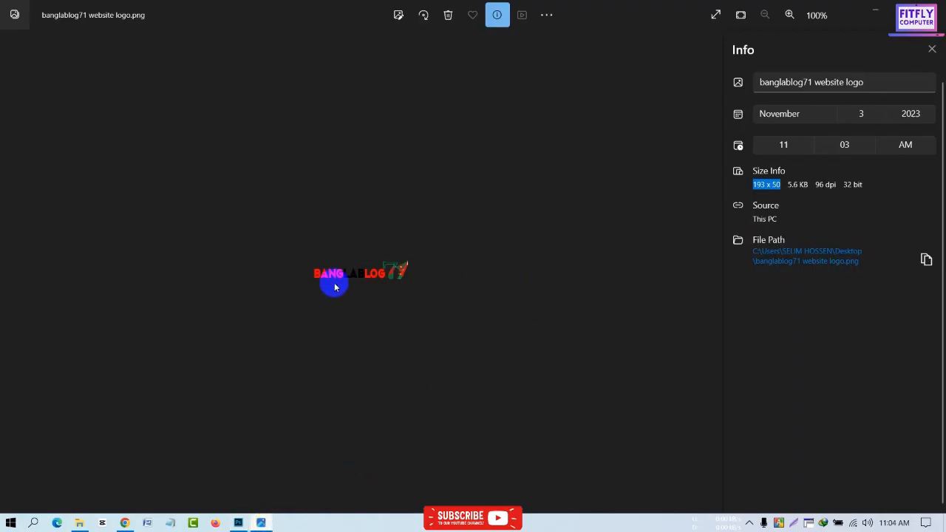
click(874, 10)
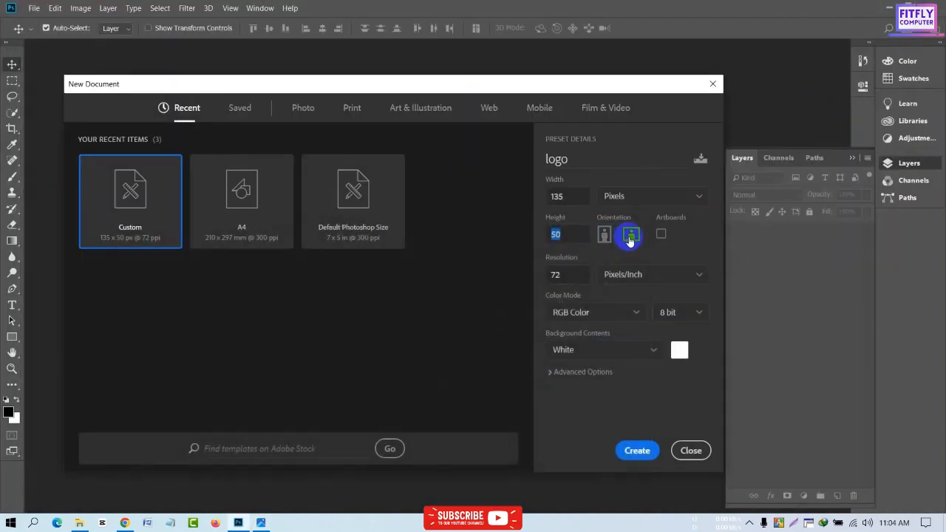
click(553, 275)
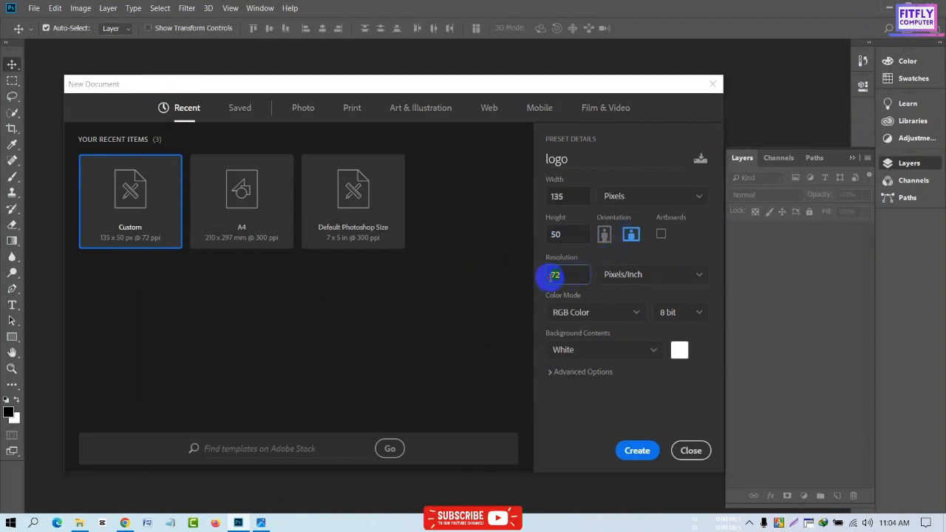
drag(554, 275, 571, 278)
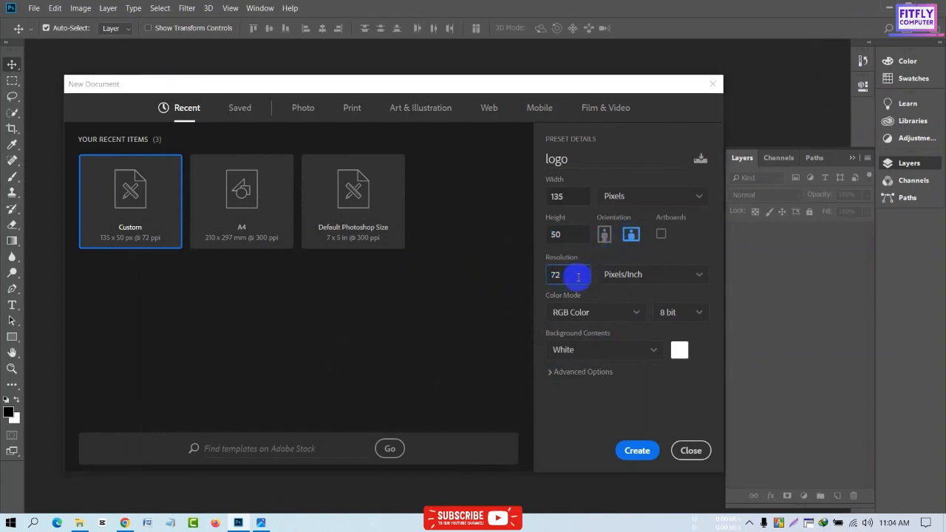
click(637, 450)
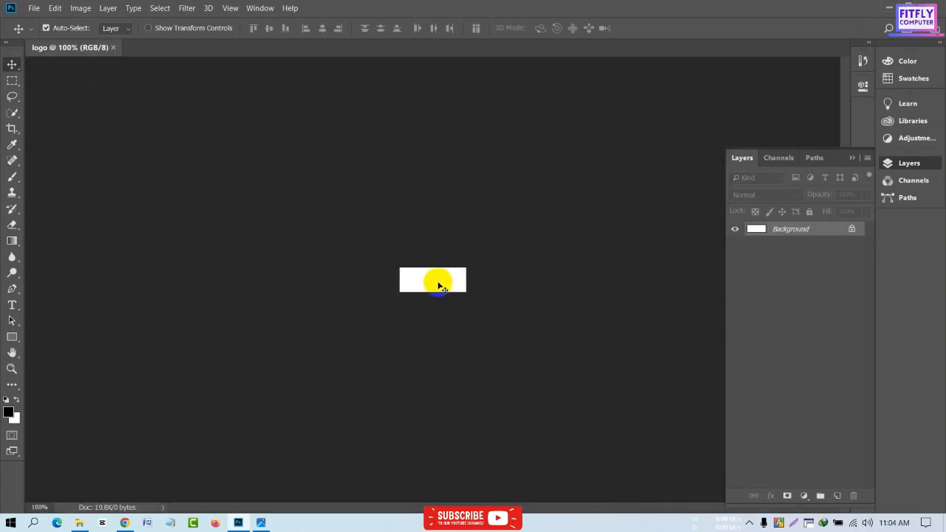
click(851, 229)
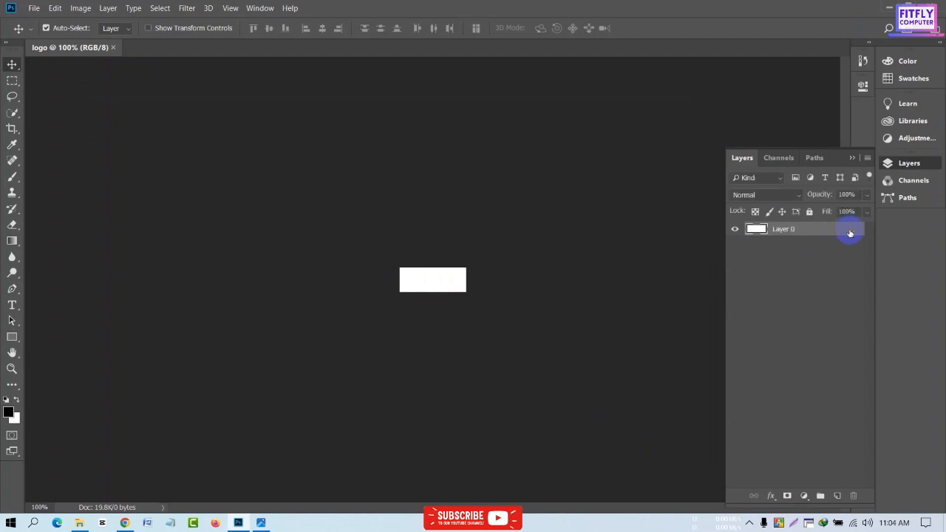
- Start a text line on the white canvas with the Type tool and set the font size to 35 pt
scroll(494, 327, up, 18)
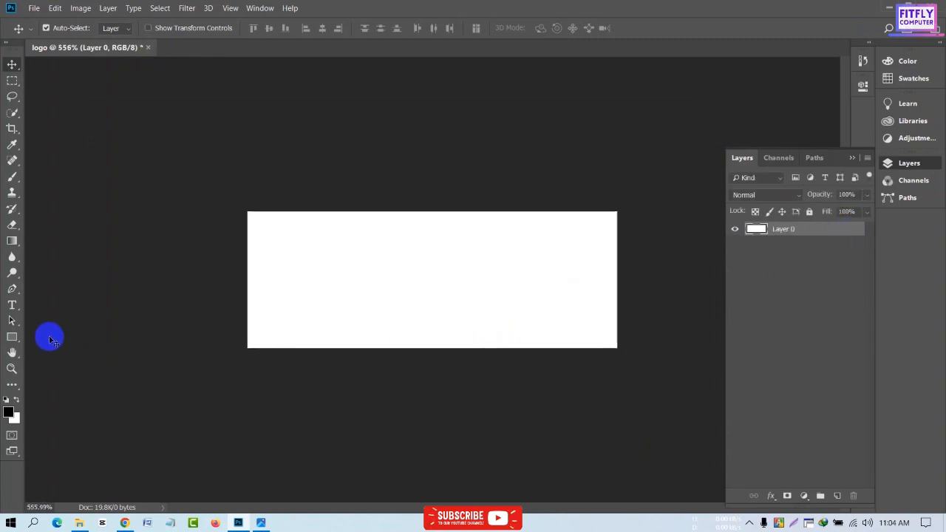
click(13, 305)
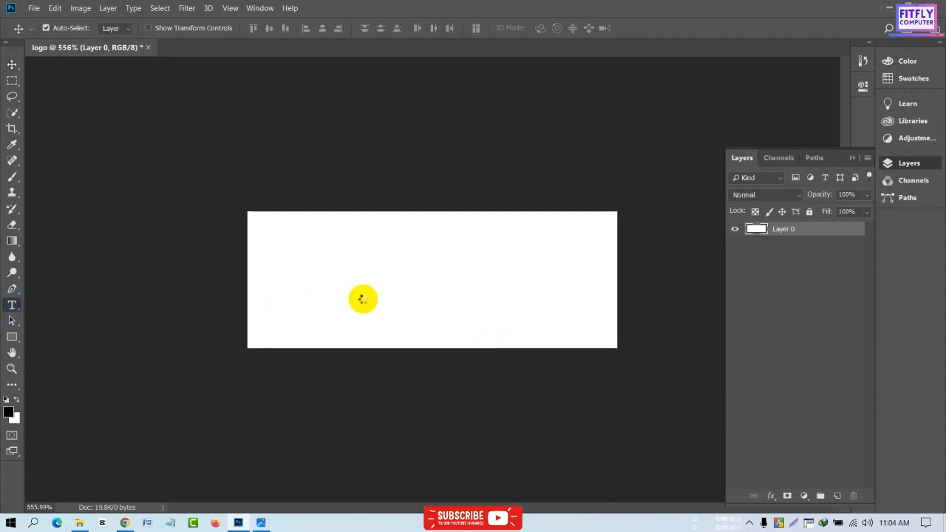
click(315, 281)
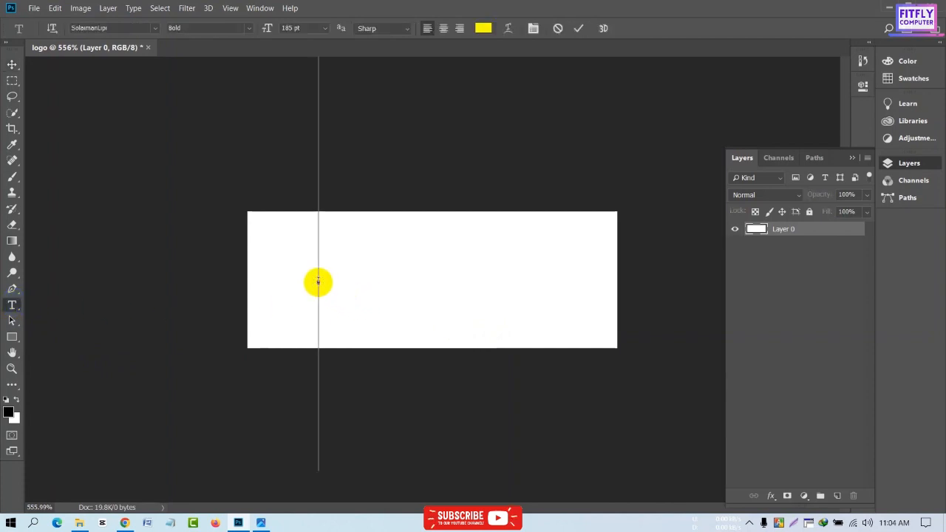
click(325, 28)
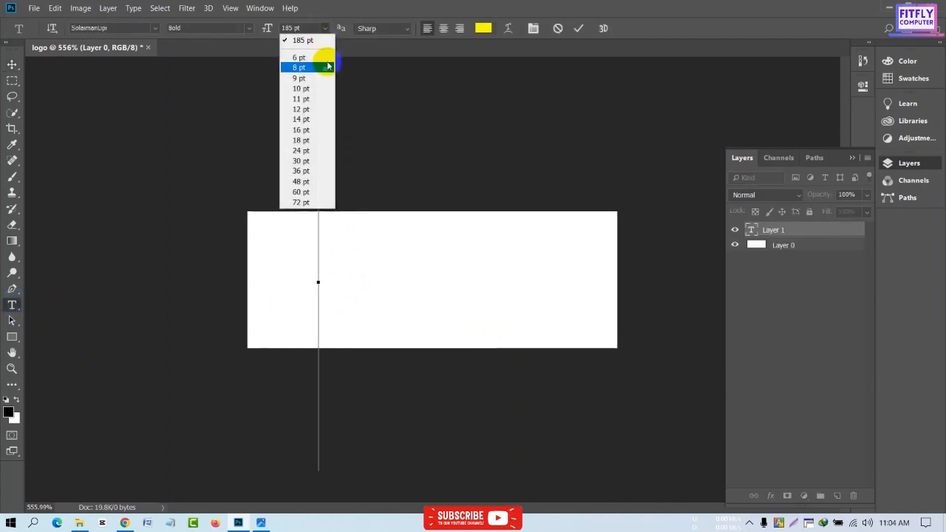
click(303, 64)
click(325, 28)
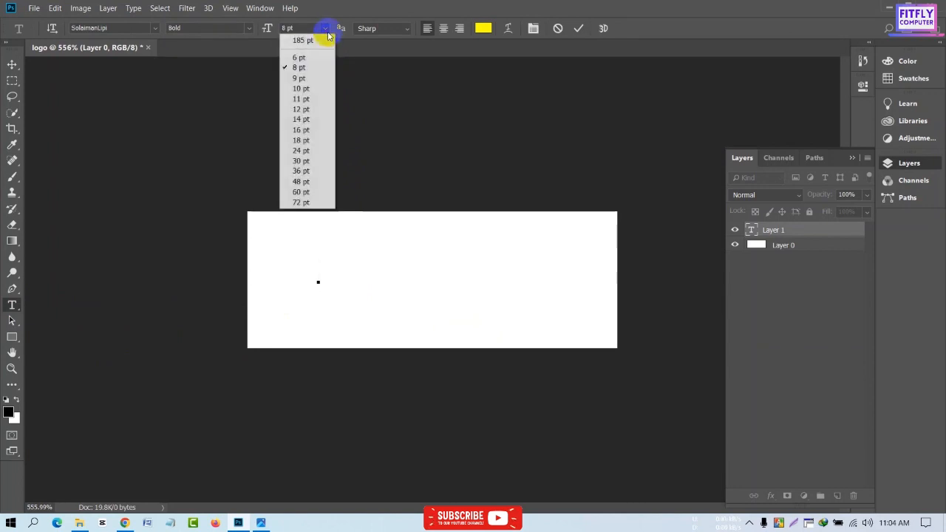
click(316, 111)
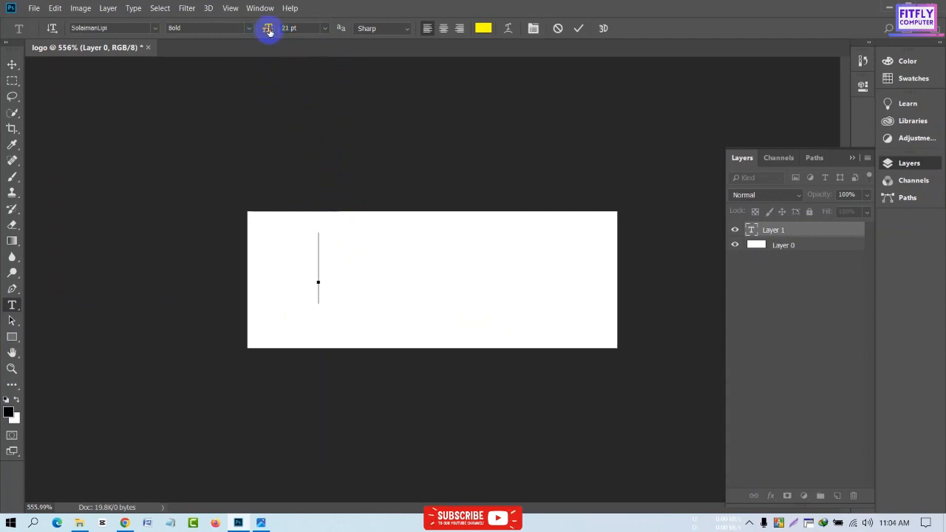
drag(268, 31, 277, 33)
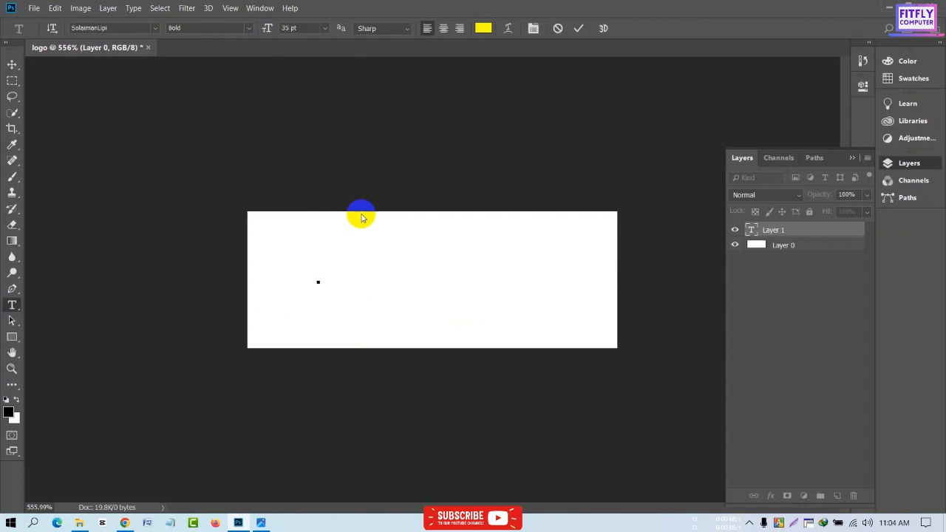
- Set the font to Bebas Neue and enter the text "JOB SOLUTION NOTE"
click(153, 28)
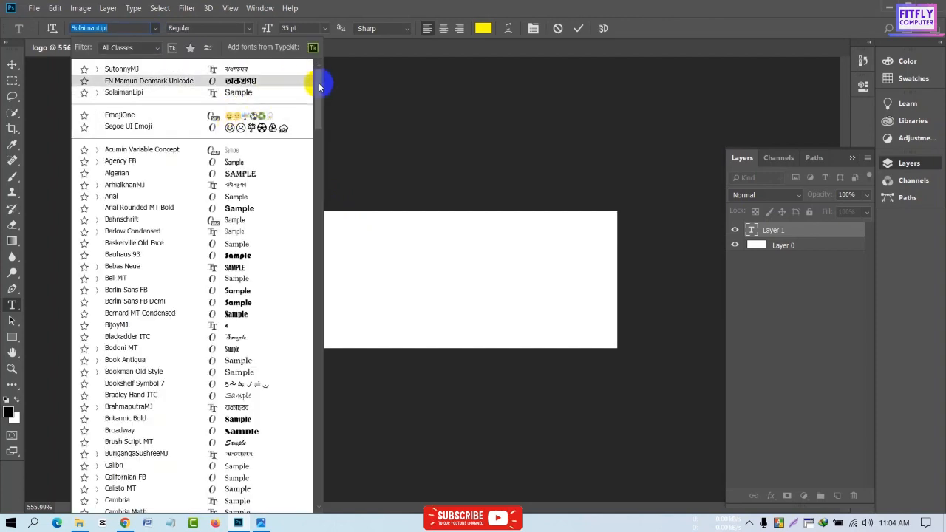
scroll(313, 89, down, 2)
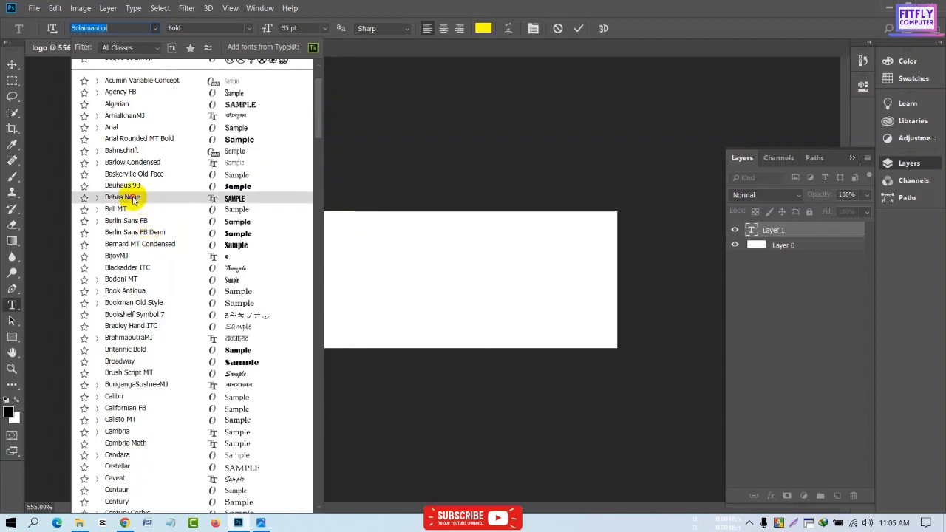
click(147, 197)
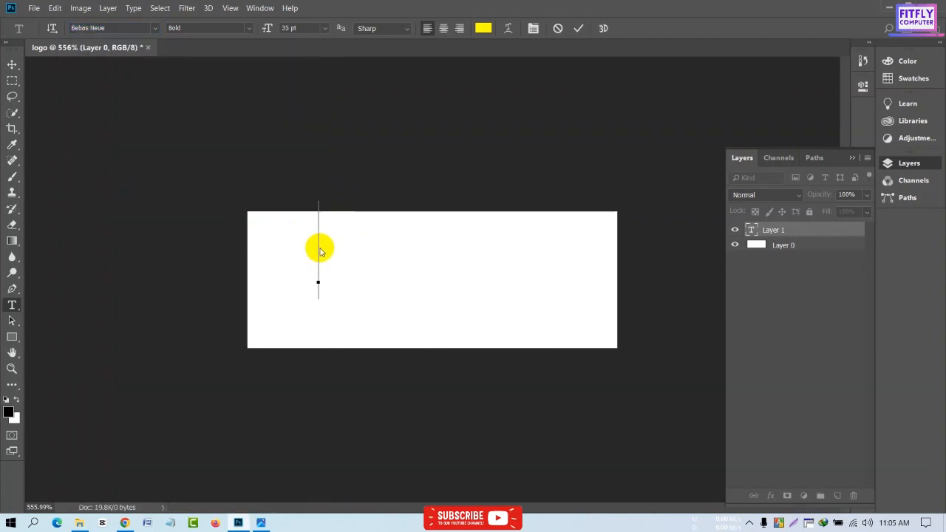
text(JOB)
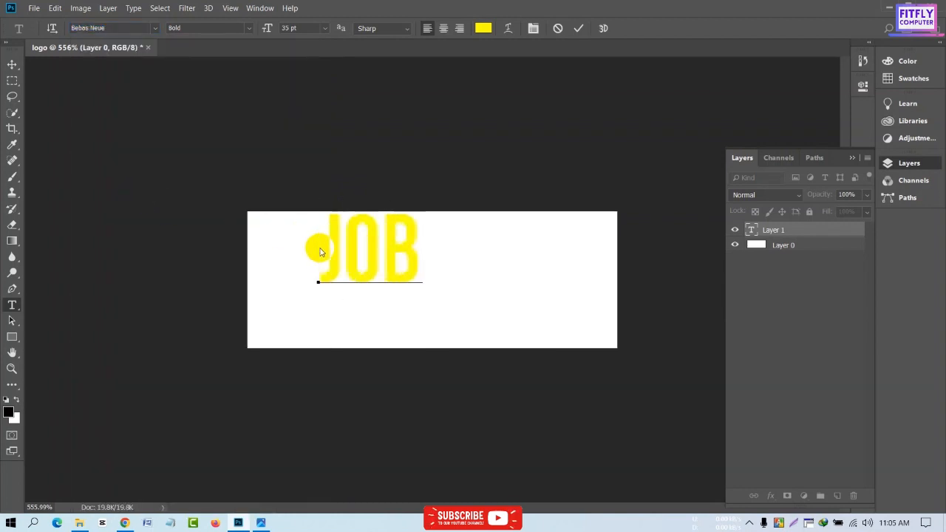
text( S)
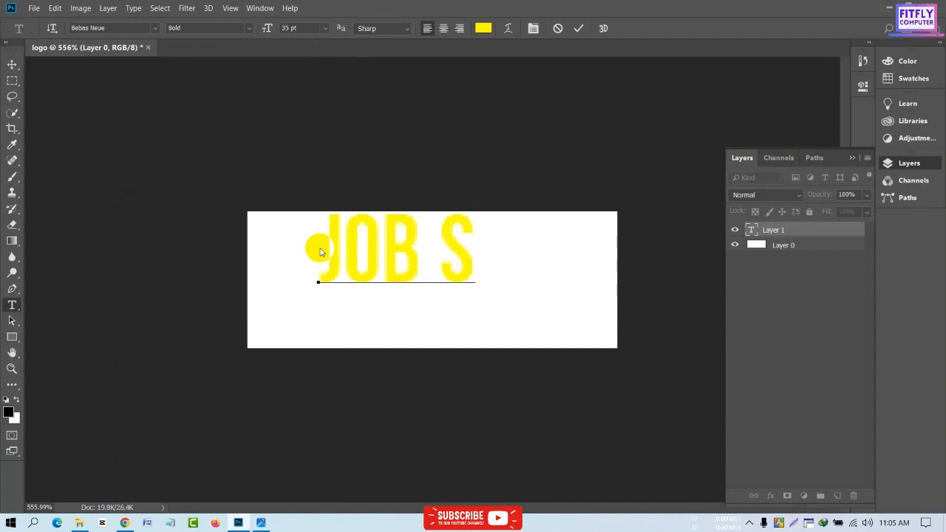
text(OLUT)
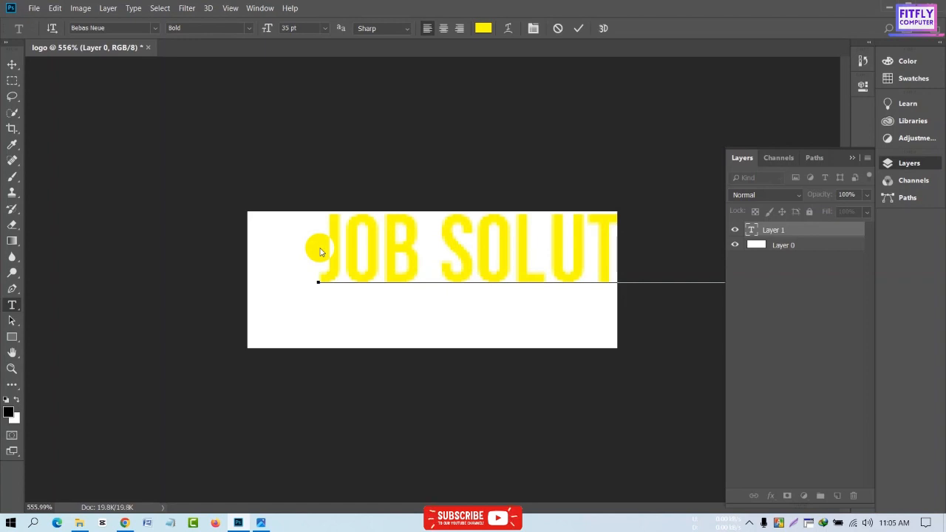
- Recolor the whole "JOB SOLUTION NOTE" text to blue 0033ff and commit the text
key(ctrl+a)
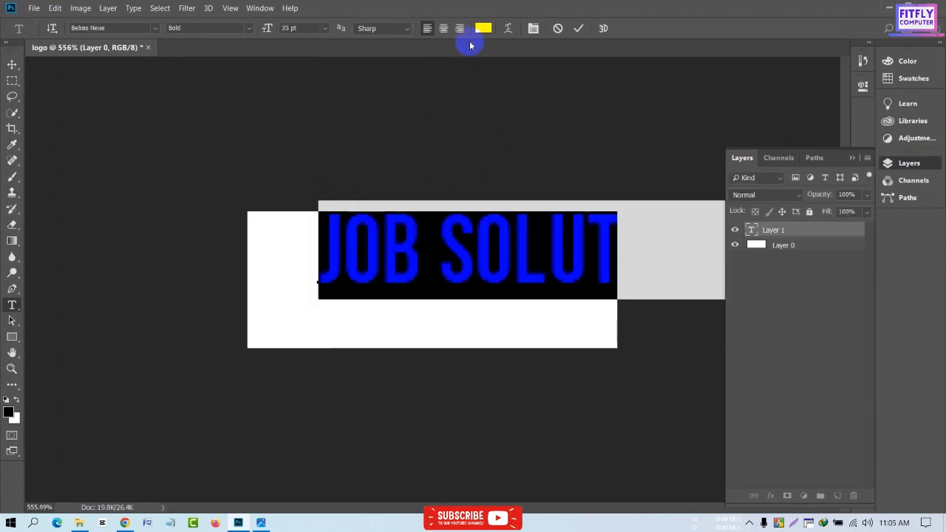
click(484, 28)
click(318, 258)
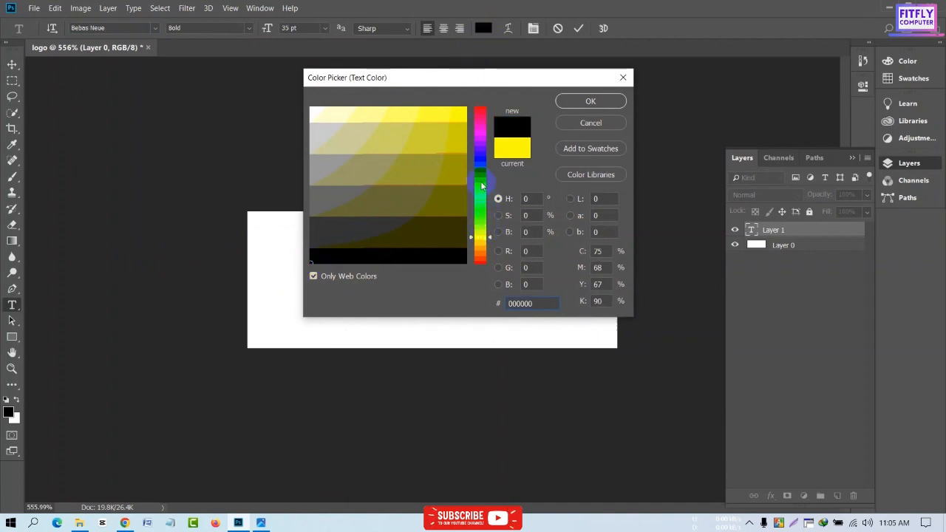
click(481, 163)
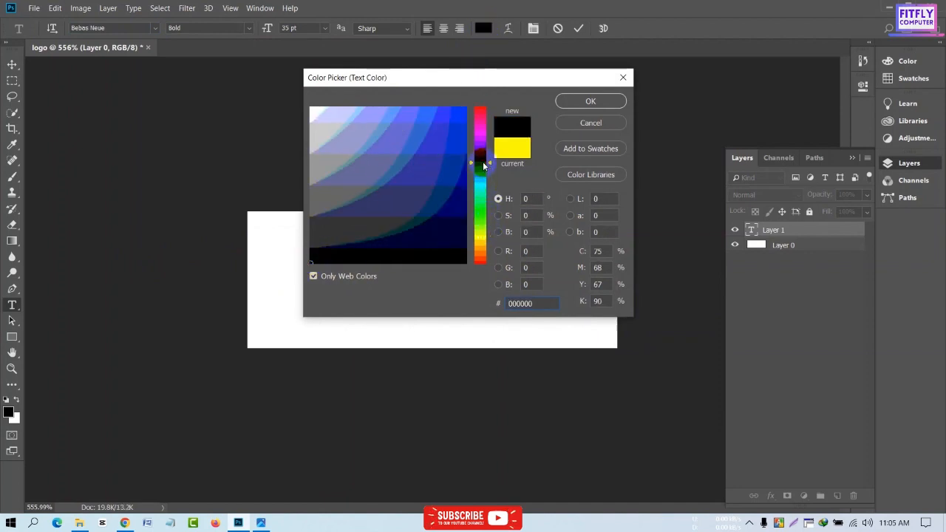
click(465, 118)
click(463, 137)
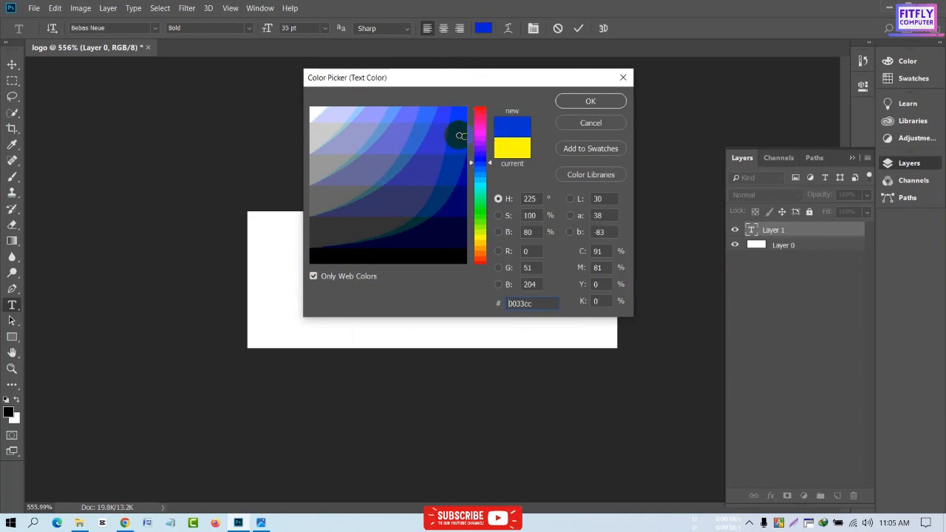
click(460, 114)
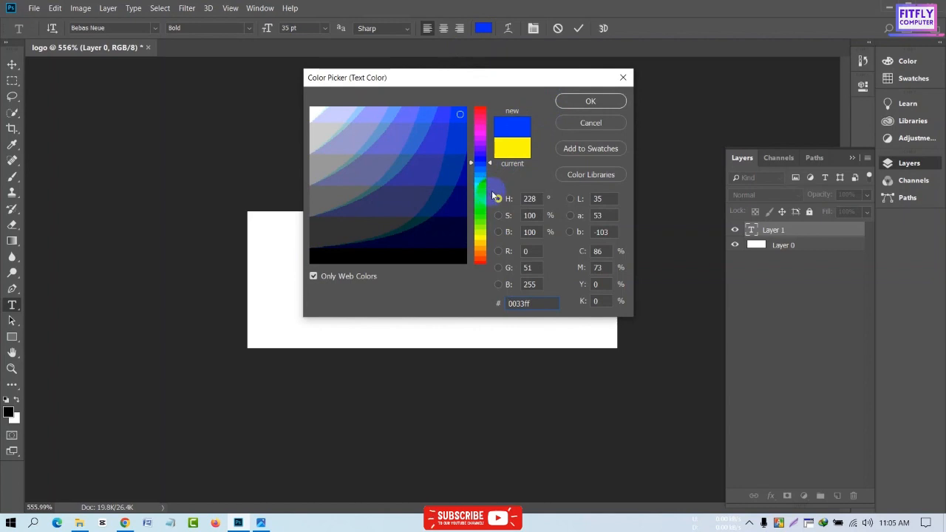
click(576, 104)
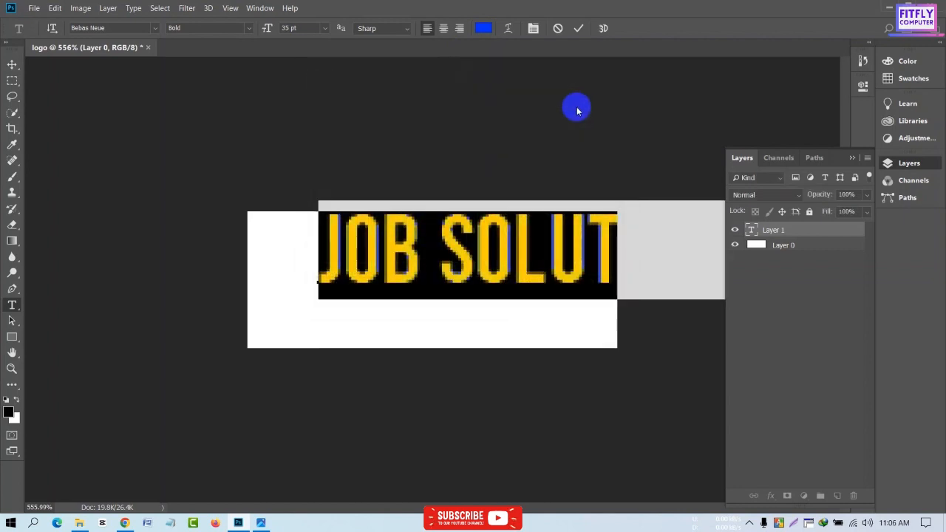
click(579, 28)
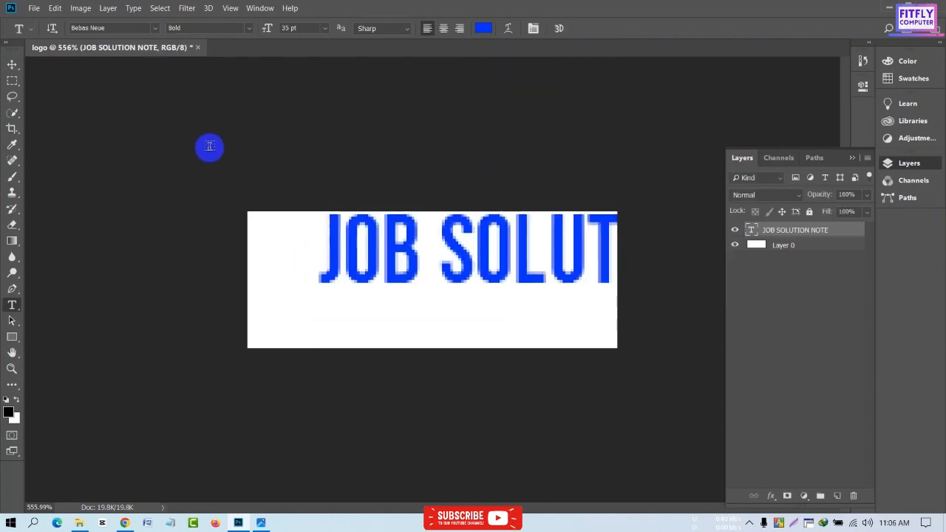
- Scale the "JOB SOLUTION NOTE" text down to about 61.6% so it fits the canvas width, and center it on the canvas
click(12, 66)
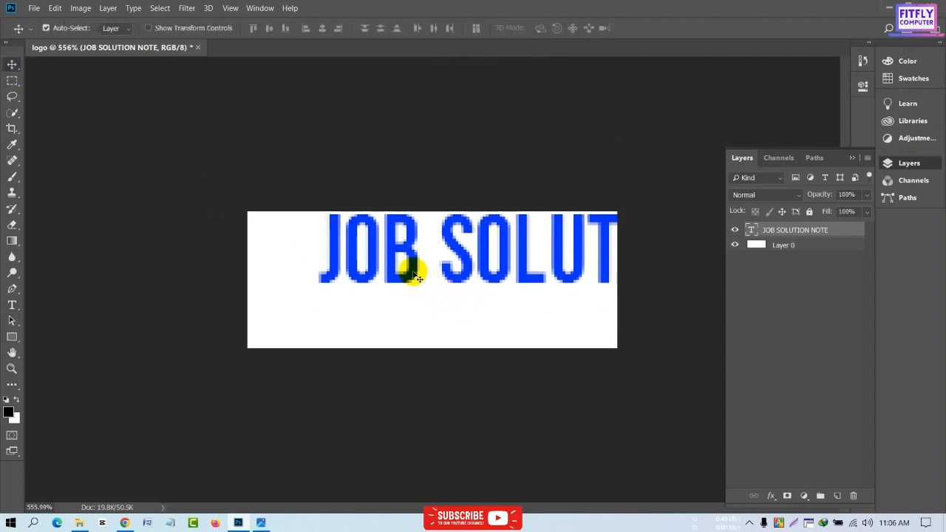
drag(412, 268, 351, 301)
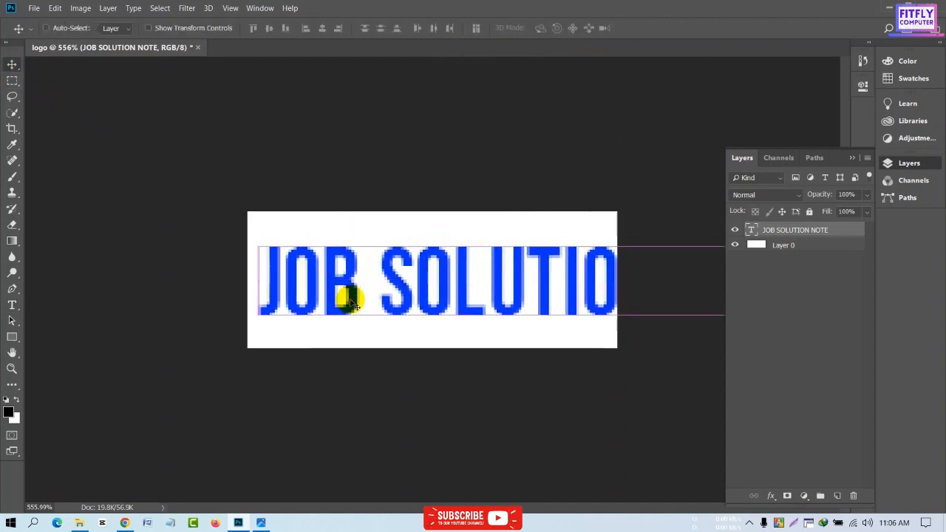
key(ctrl+t)
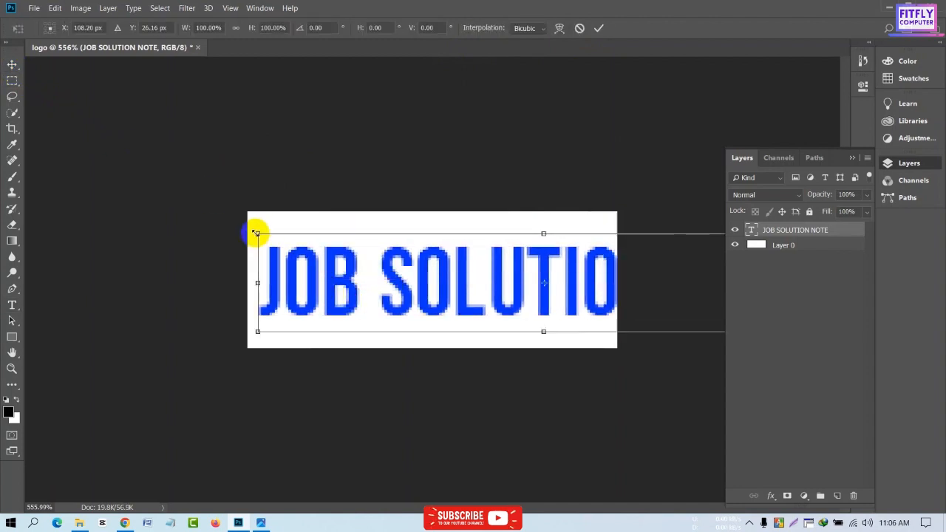
drag(259, 233, 482, 291)
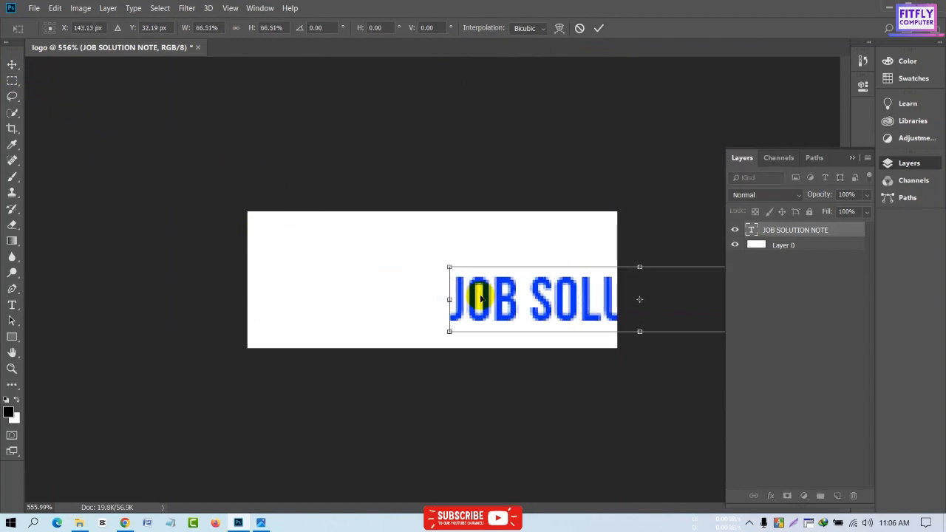
drag(562, 313, 360, 286)
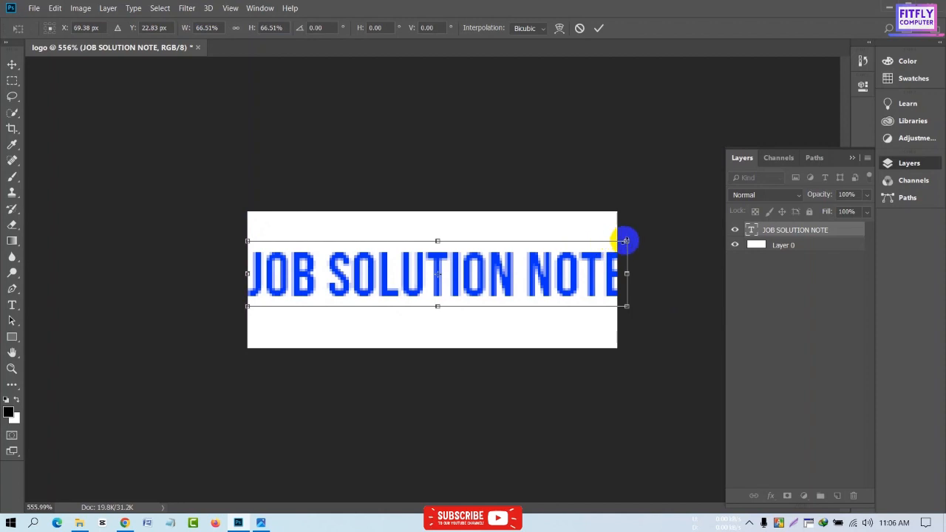
drag(627, 241, 599, 246)
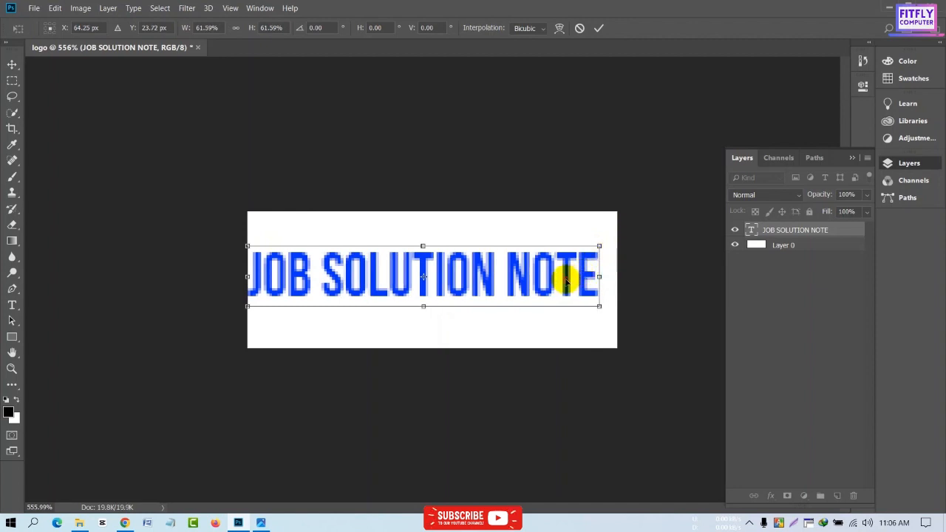
drag(566, 279, 576, 277)
drag(575, 285, 576, 286)
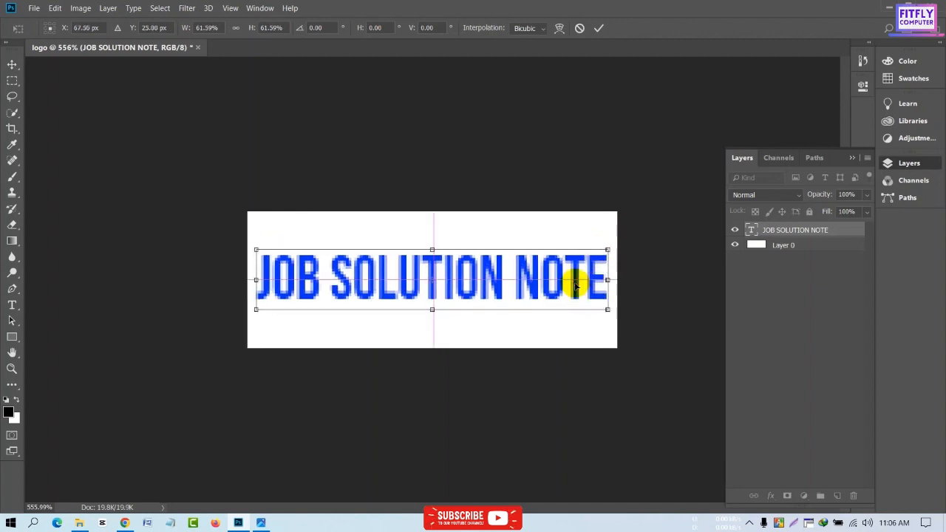
click(600, 29)
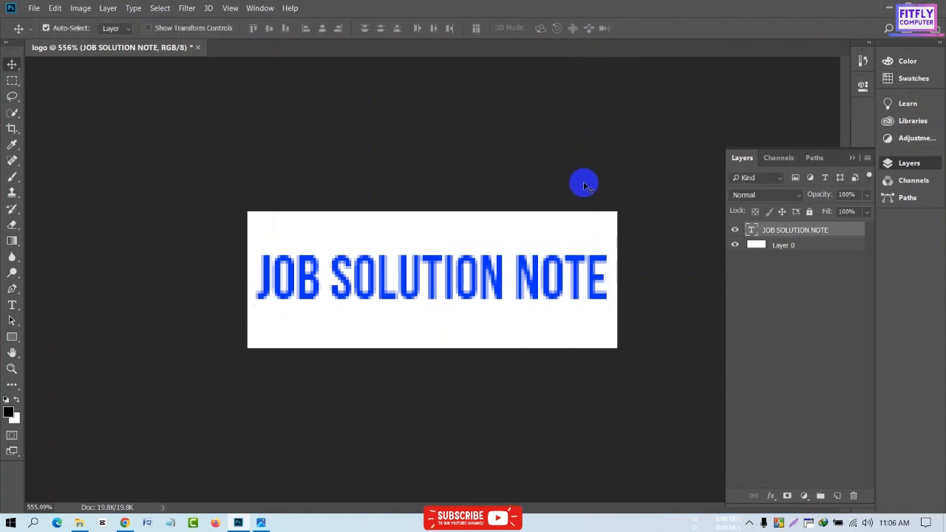
scroll(562, 207, up, 5)
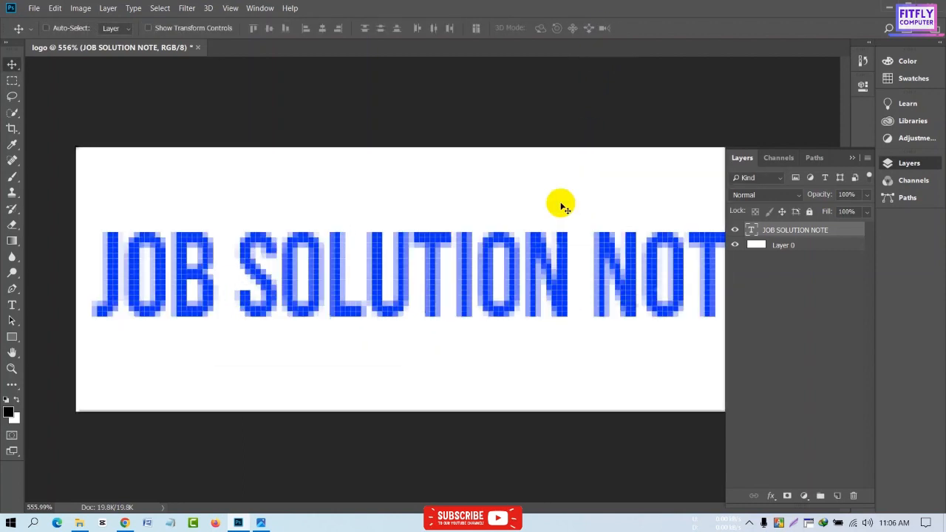
scroll(562, 207, down, 7)
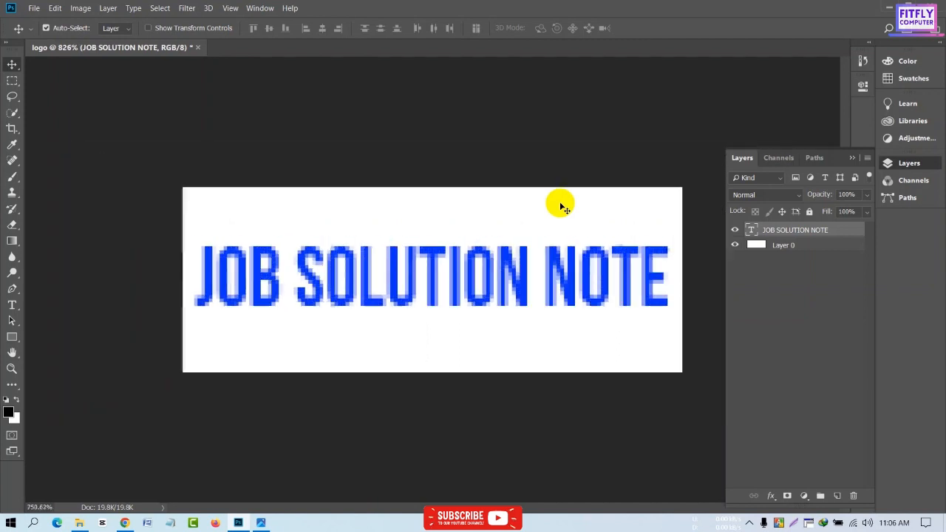
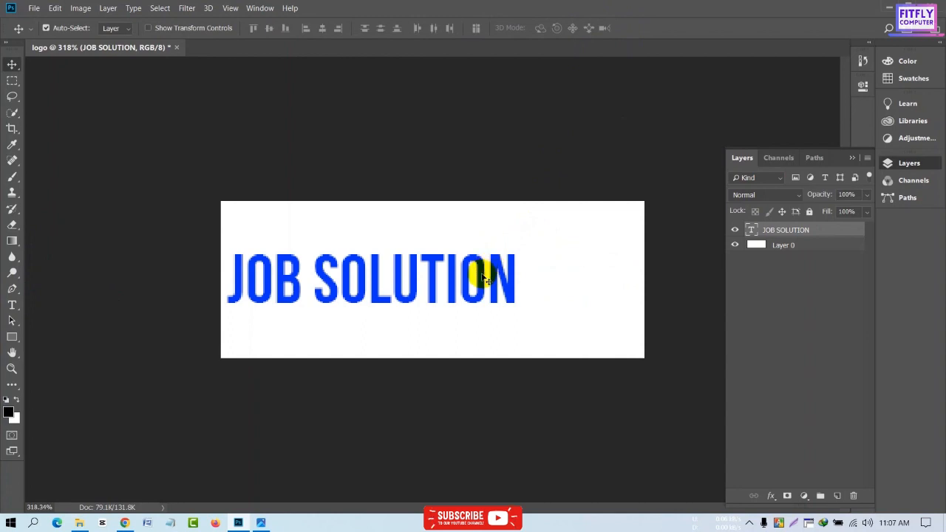
- Enlarge the "JOB SOLUTION" text to about 144.5% with Free Transform and center it vertically on the canvas
drag(483, 277, 530, 275)
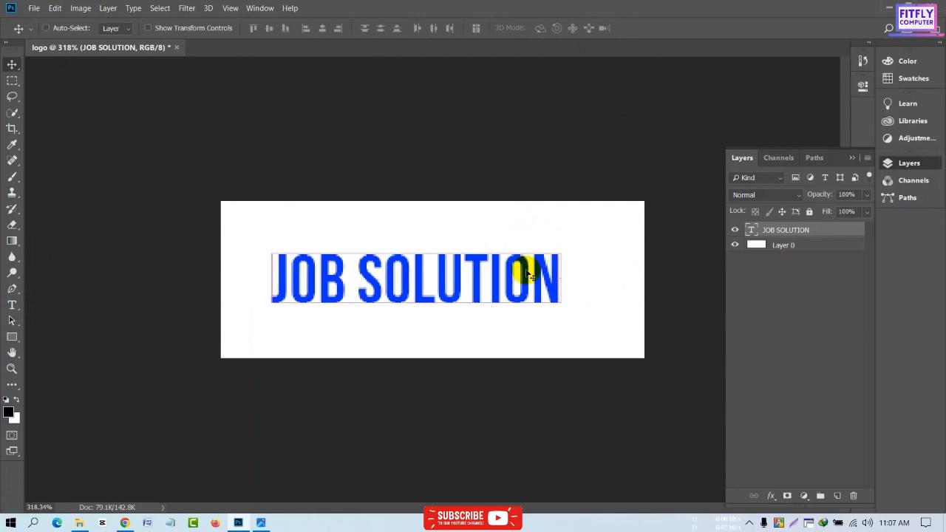
key(ctrl+t)
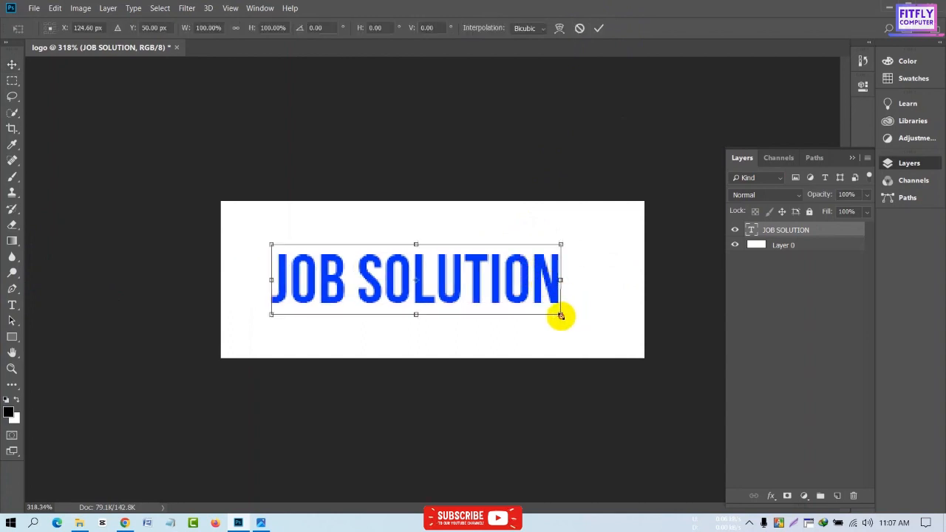
drag(561, 316, 629, 348)
drag(617, 308, 633, 344)
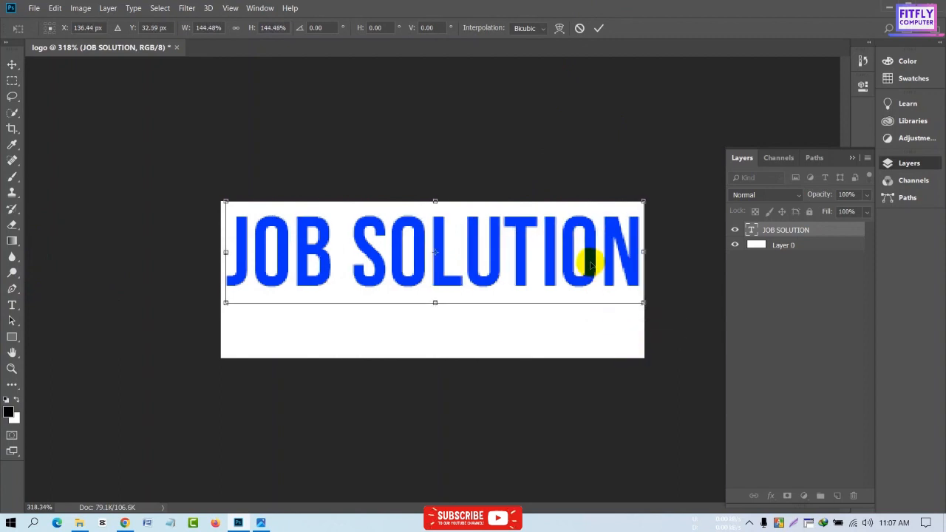
drag(592, 264, 595, 291)
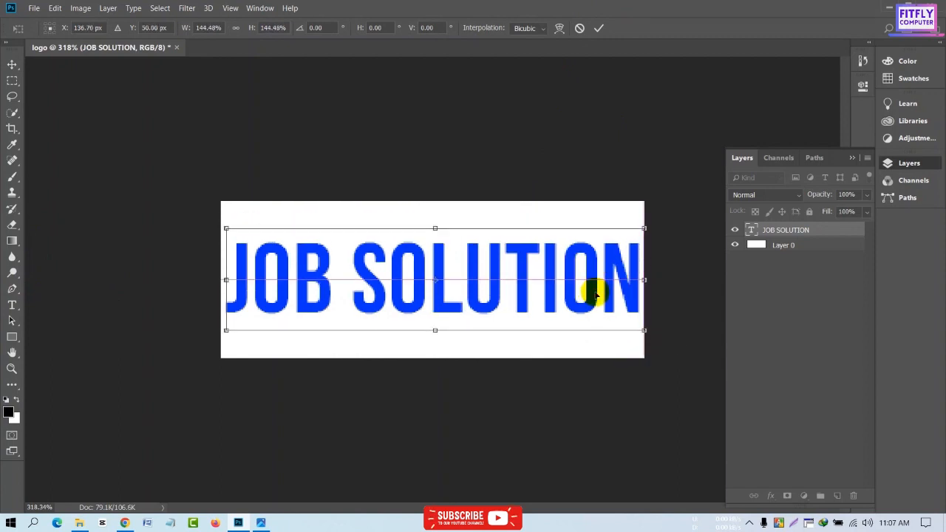
- Extend the text's transform box toward both canvas side edges, to about 146.4% scale, and commit the transform
scroll(235, 334, up, 7)
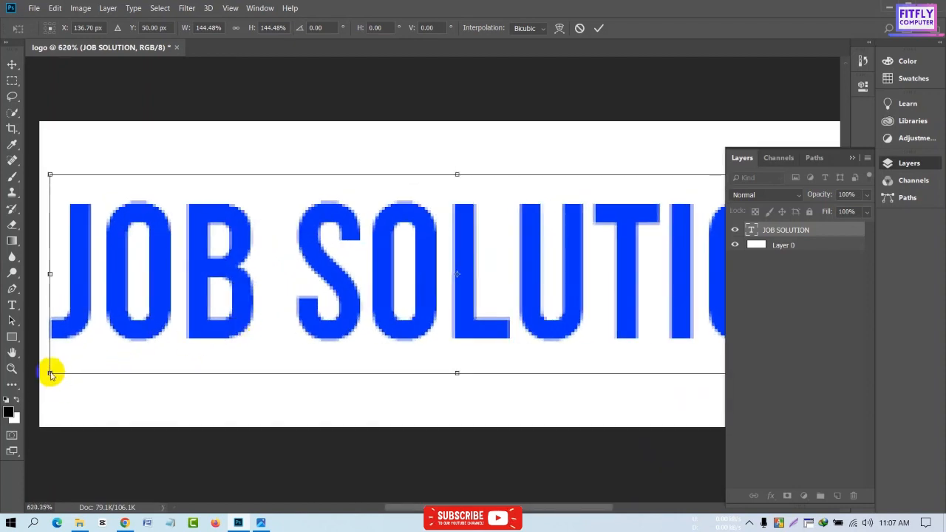
drag(50, 373, 42, 374)
drag(402, 510, 503, 500)
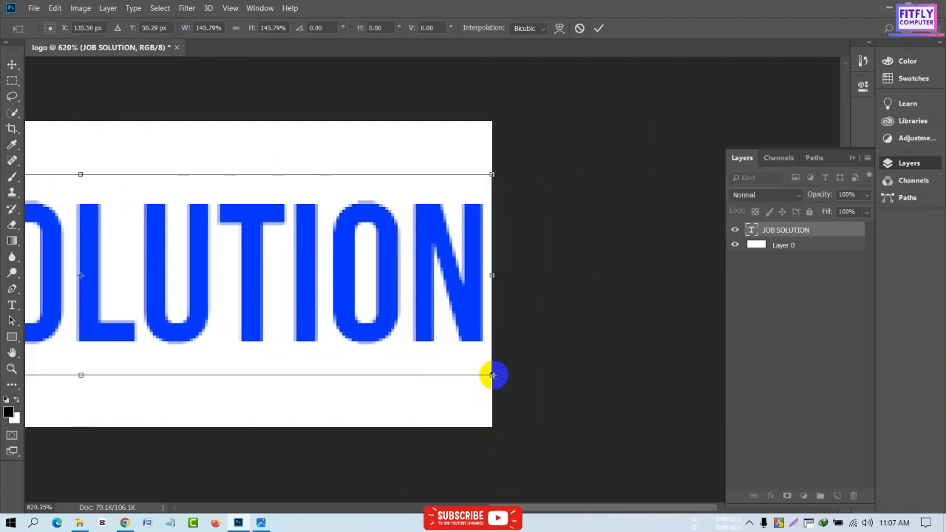
drag(493, 377, 494, 376)
scroll(484, 394, down, 5)
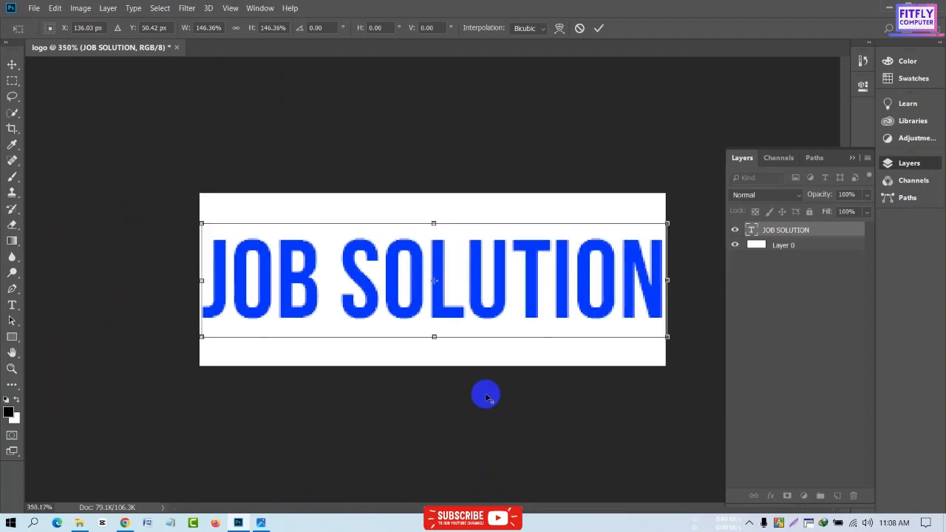
click(600, 27)
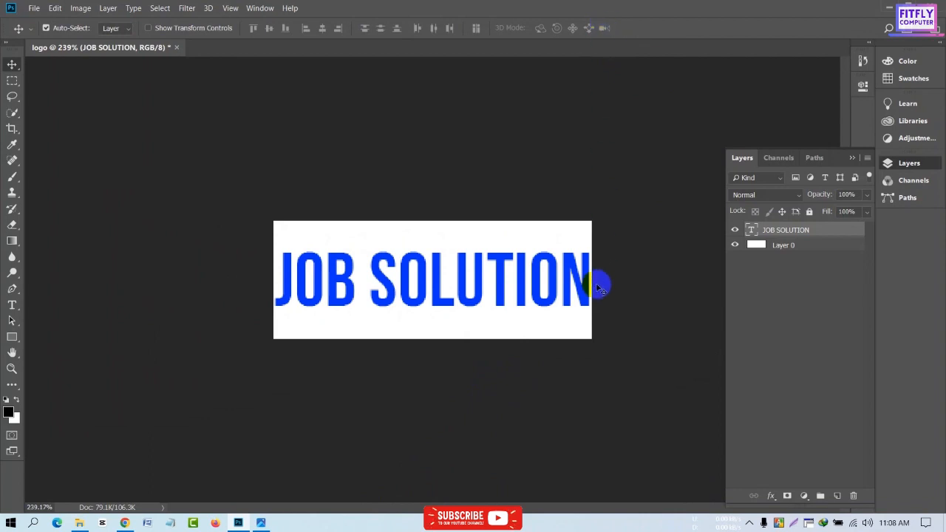
- Hide the white Layer 0 and save the transparent logo as a PNG named "logo" with the large file size option
click(799, 251)
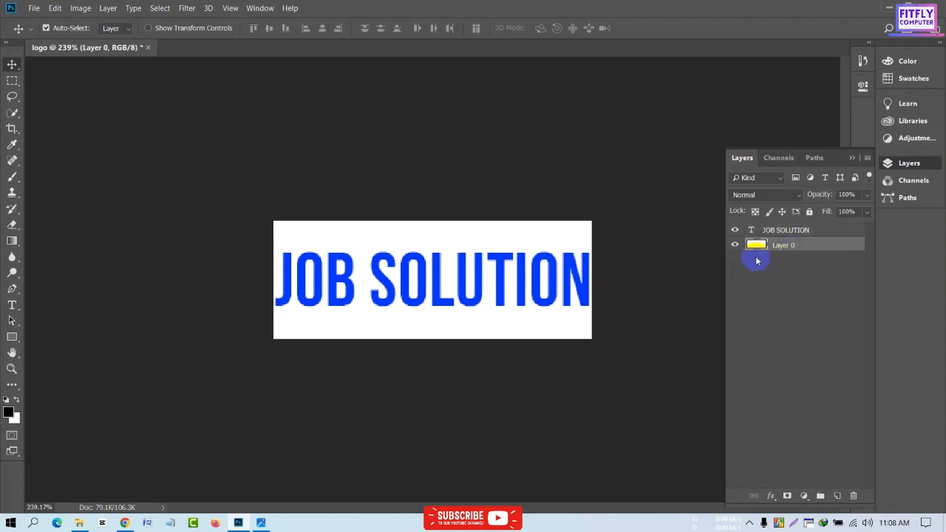
click(736, 245)
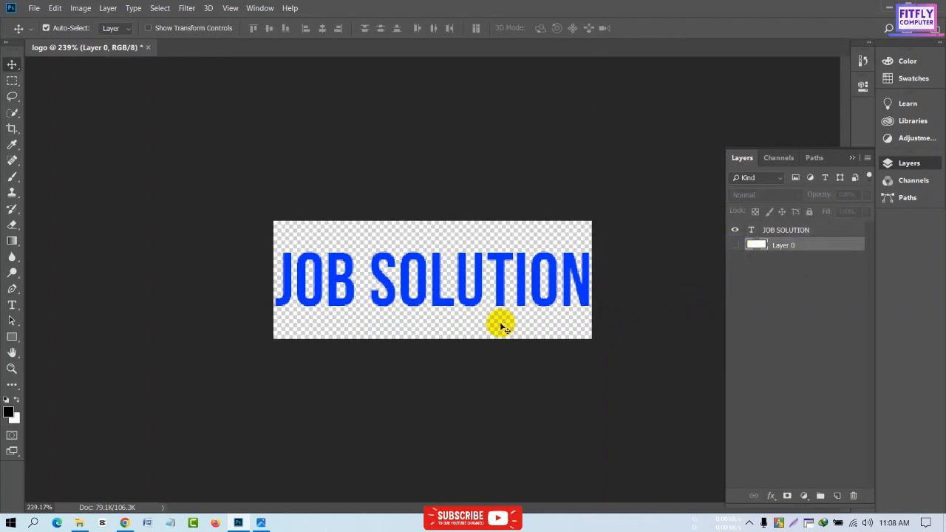
click(35, 10)
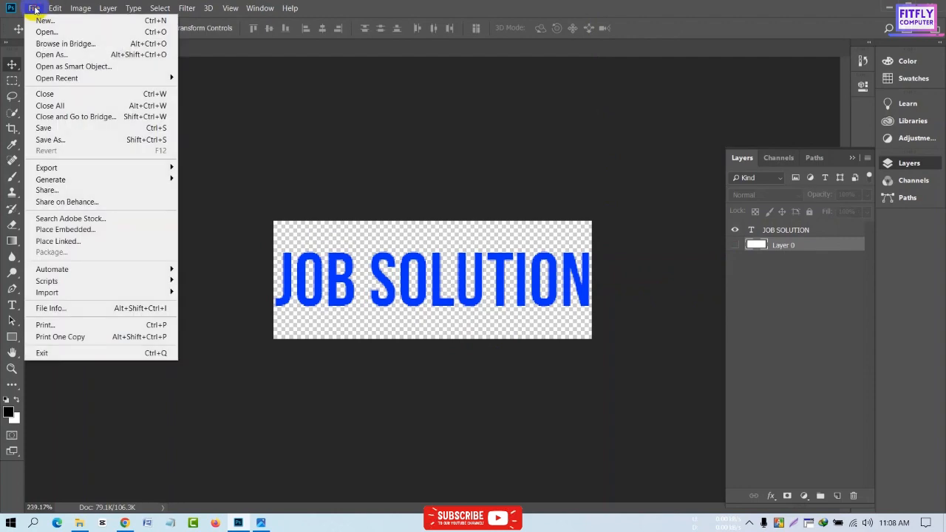
click(62, 140)
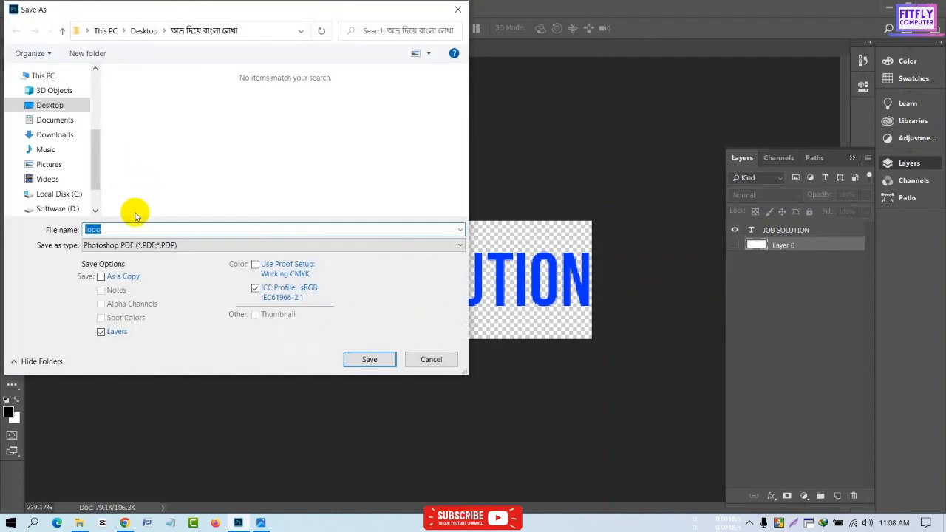
click(185, 245)
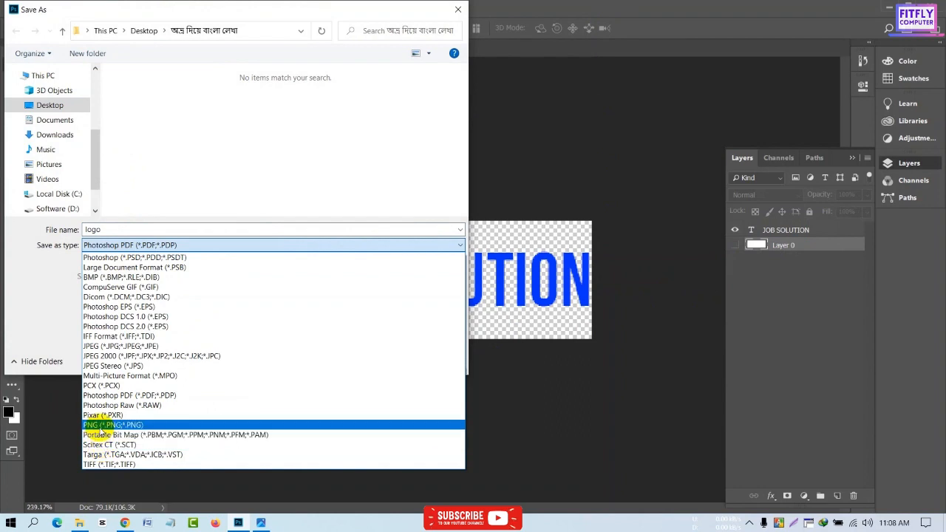
click(100, 425)
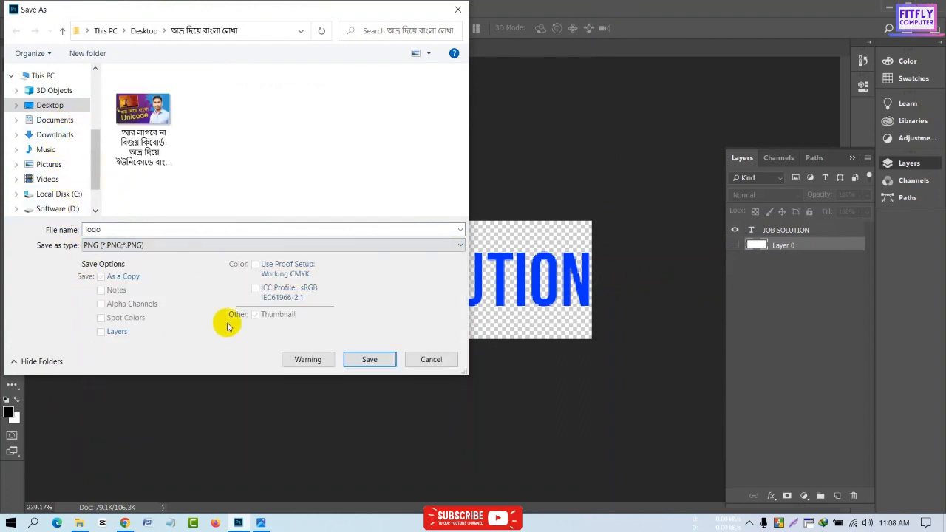
click(366, 360)
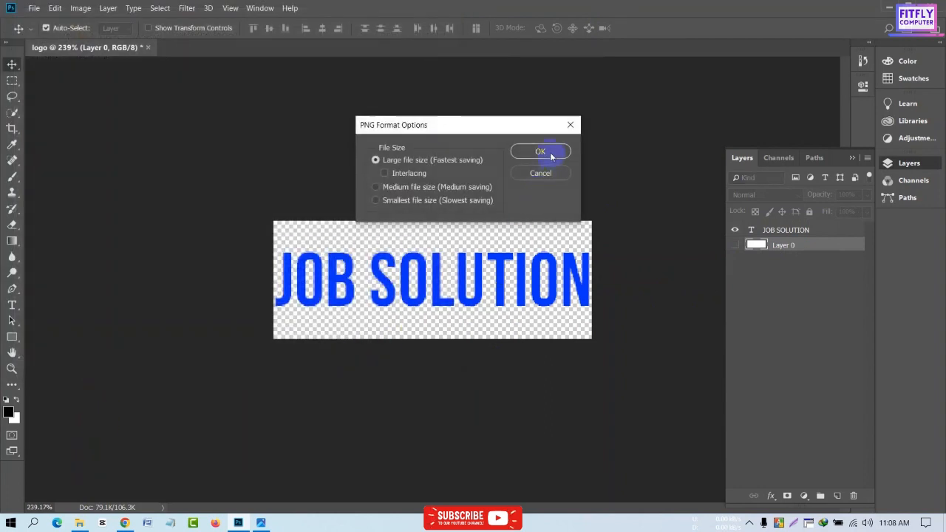
click(544, 152)
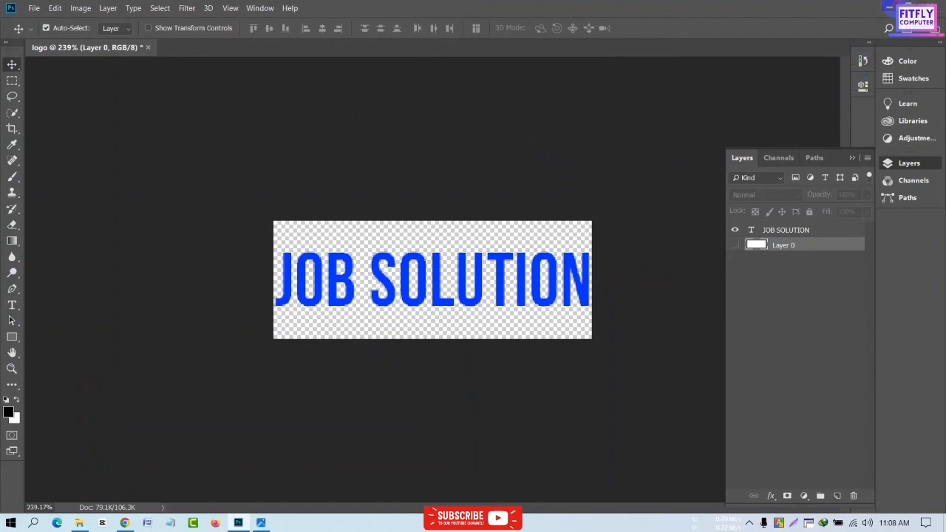
- Switch to the desktop and move the "banglablog71 website logo" file directly beneath the other banglablog71 logo file
click(889, 7)
click(873, 17)
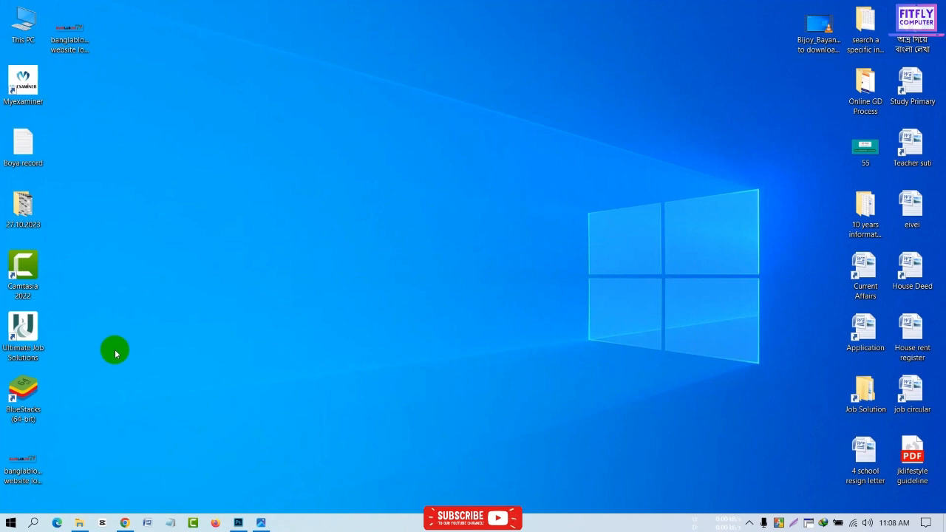
drag(25, 454, 73, 95)
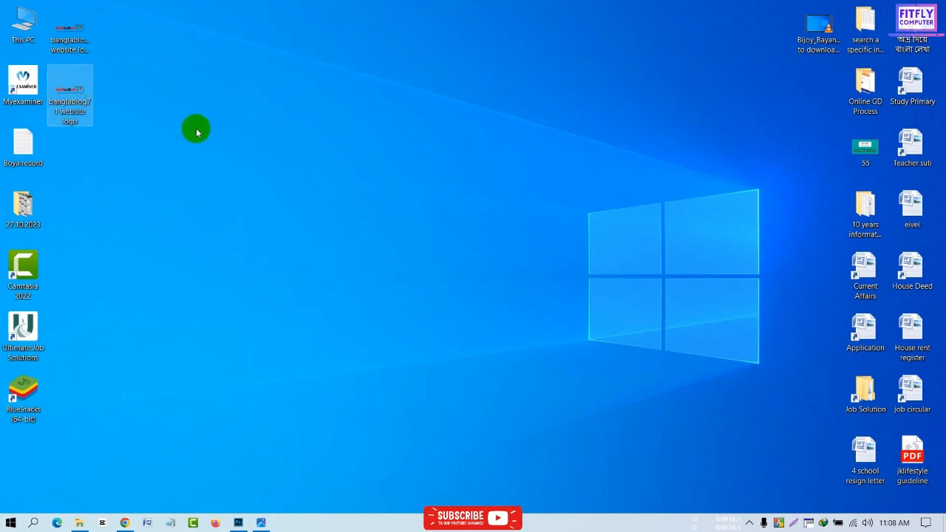
- Return to Photoshop and save a PNG copy of the logo, named "logo", to the Desktop folder
click(239, 523)
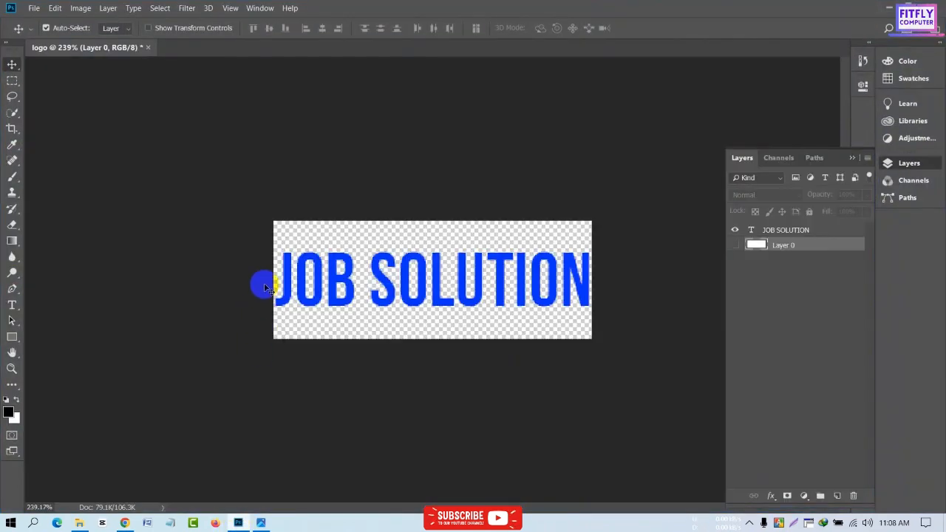
key(ctrl+shift+s)
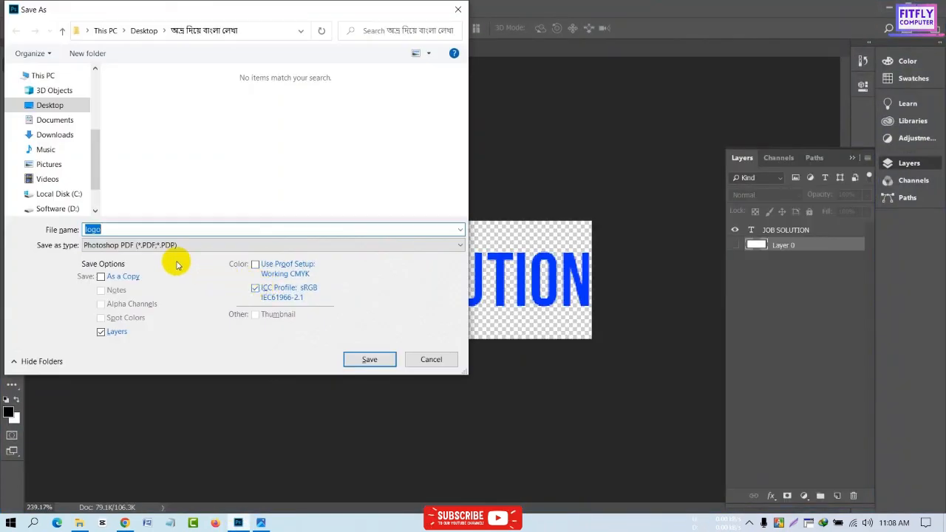
click(65, 105)
click(195, 245)
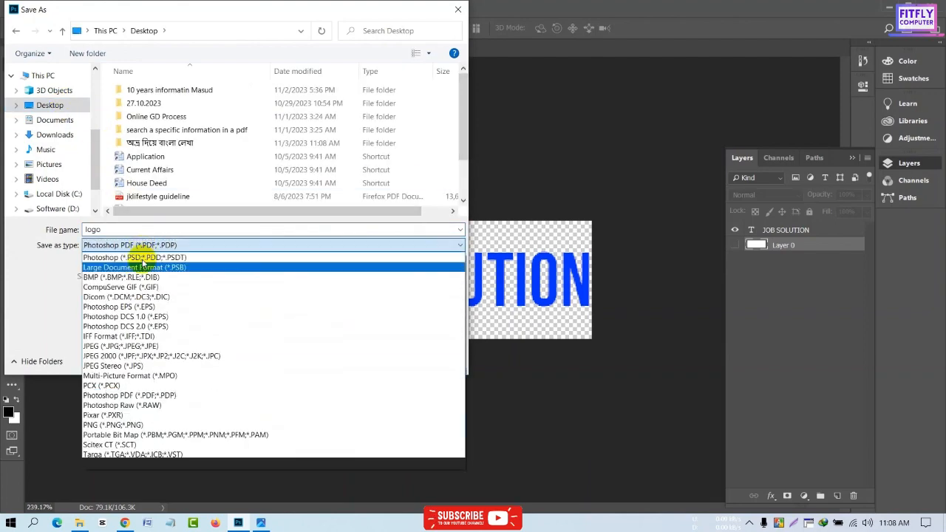
click(114, 426)
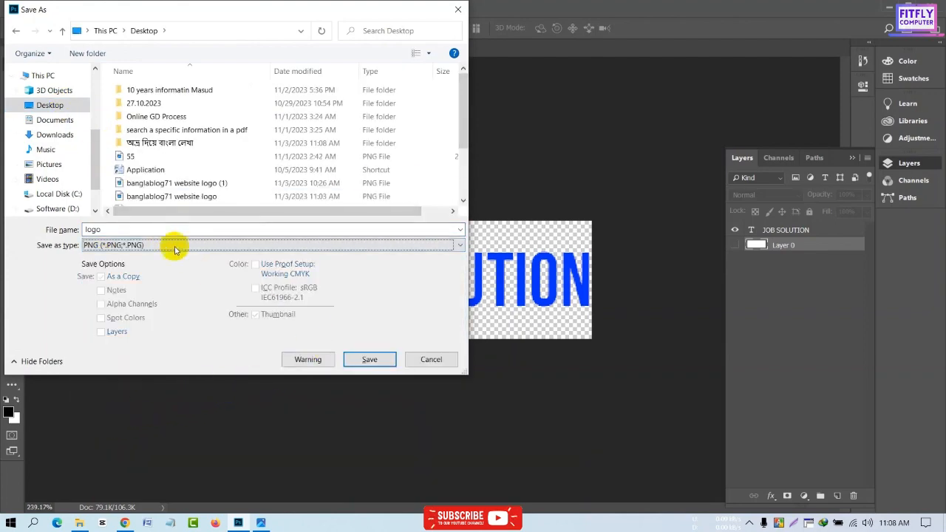
click(363, 357)
click(536, 148)
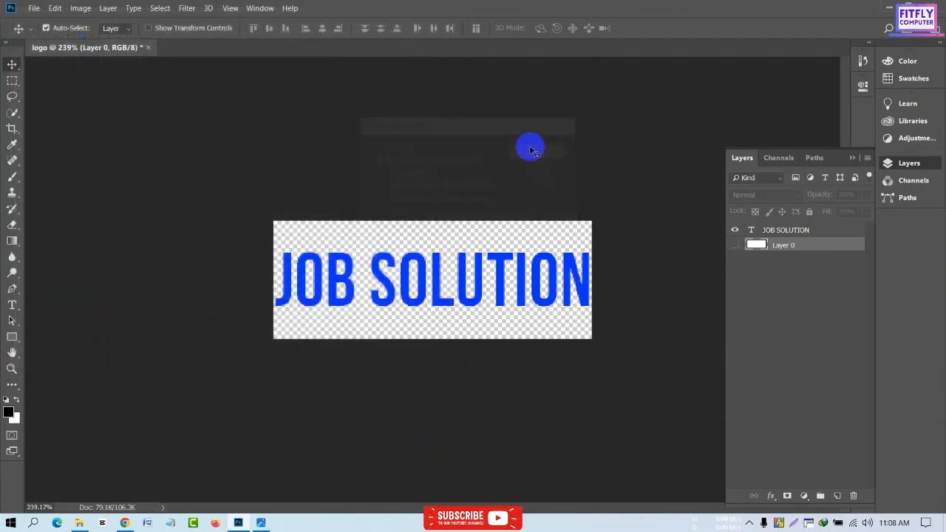
- On the desktop, move the logo file into the open upper middle area, open it, and close the image viewer
click(889, 4)
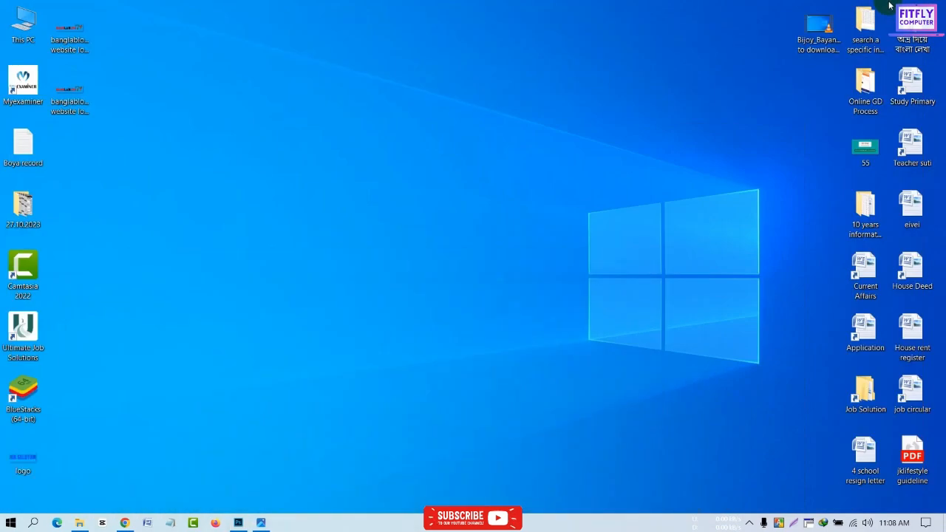
drag(29, 465, 444, 169)
double_click(444, 168)
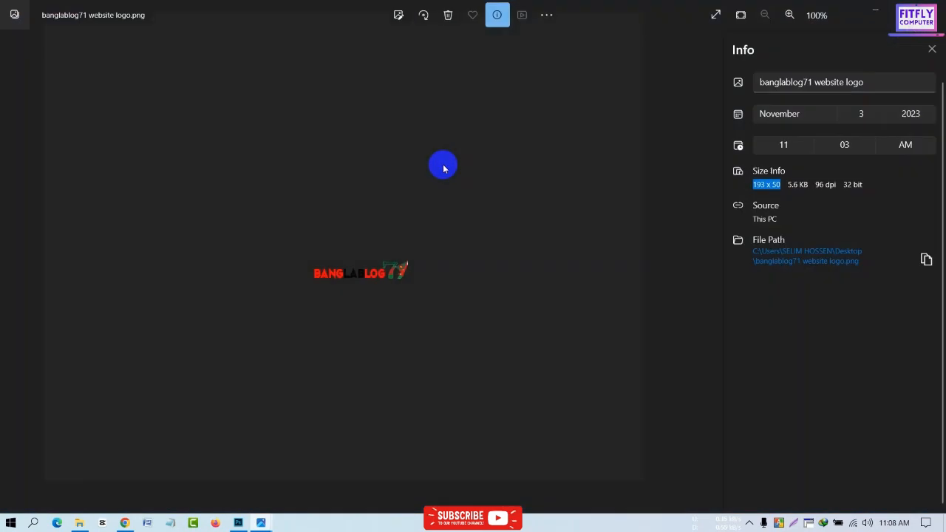
click(892, 42)
click(931, 8)
click(645, 11)
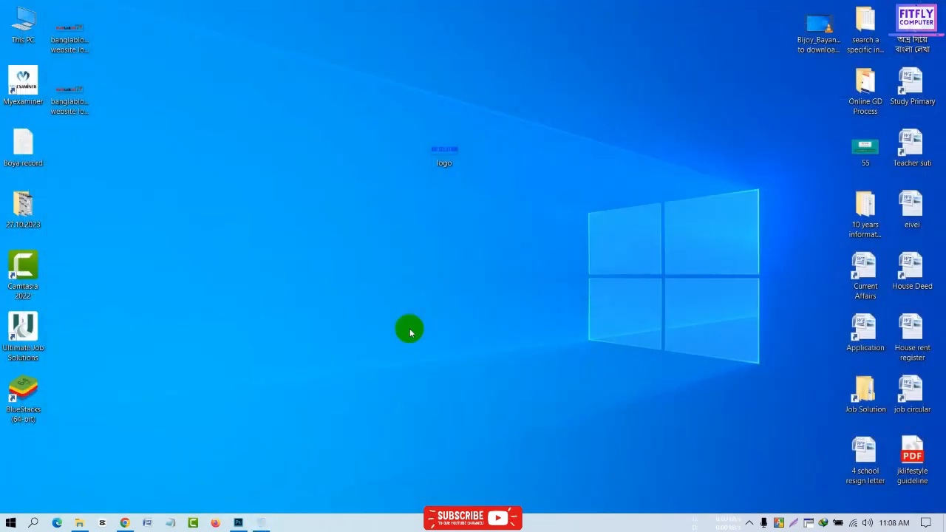
- Switch to Blogger in Chrome and set the header image source to "Upload image from computer"
click(127, 524)
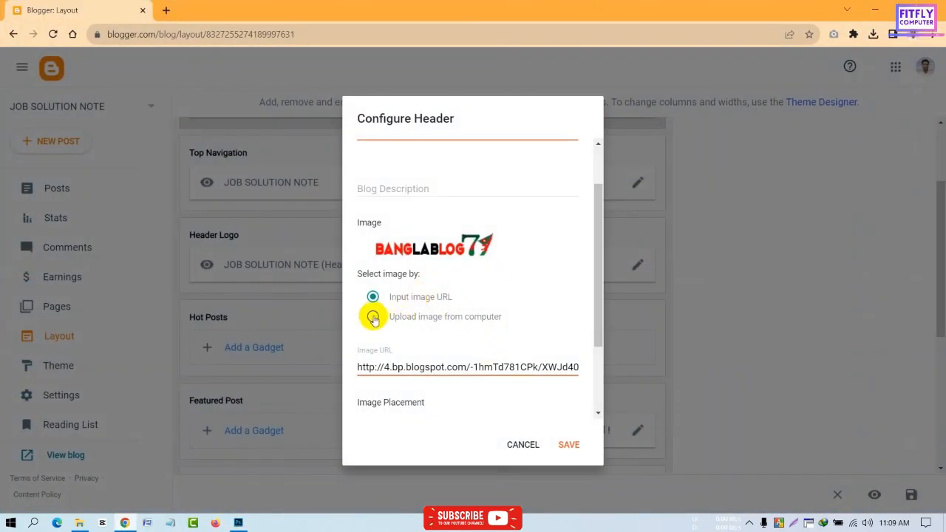
click(373, 316)
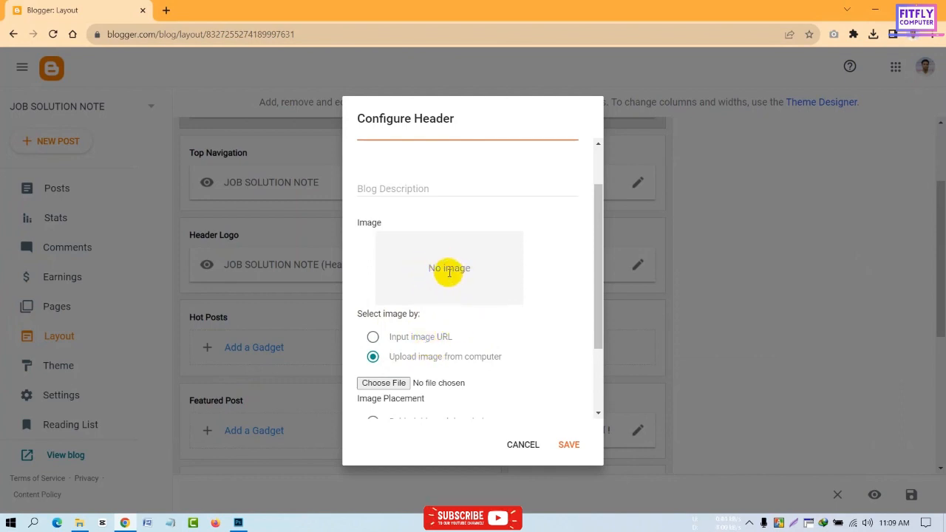
click(373, 338)
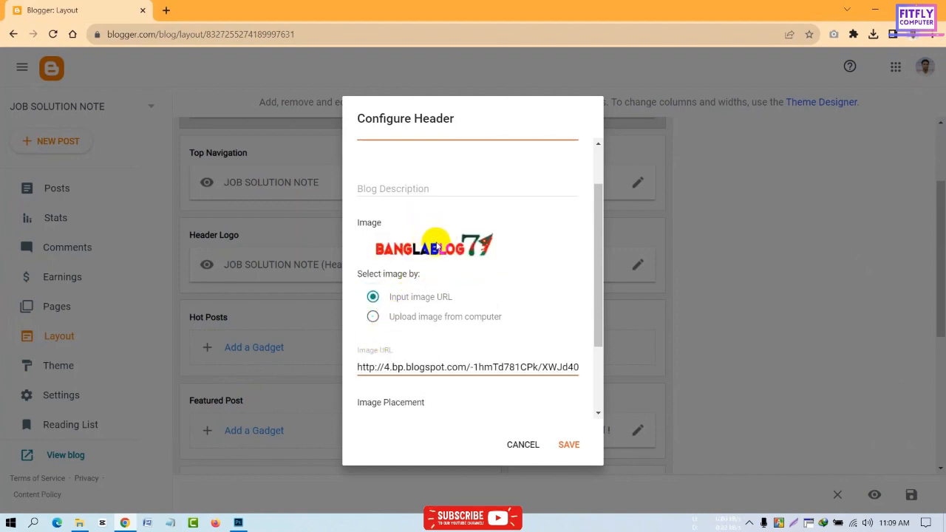
click(373, 319)
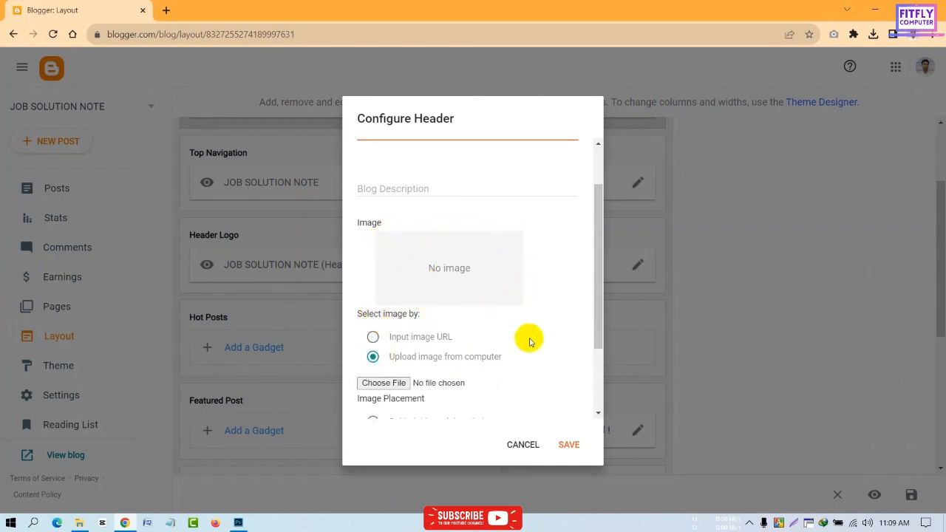
- Measure the "No image" placeholder with a Lightshot area selection, discard the capture, and open Lightshot's About information
click(797, 522)
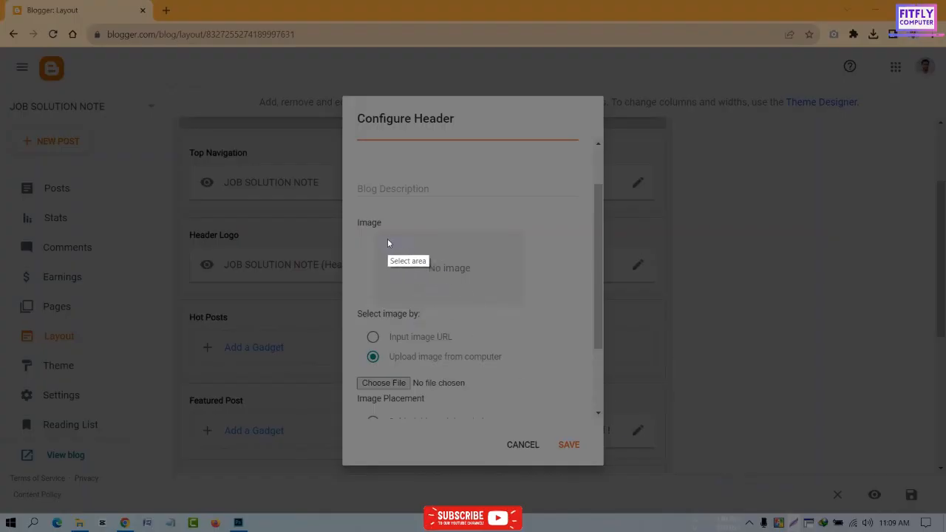
drag(374, 231, 525, 306)
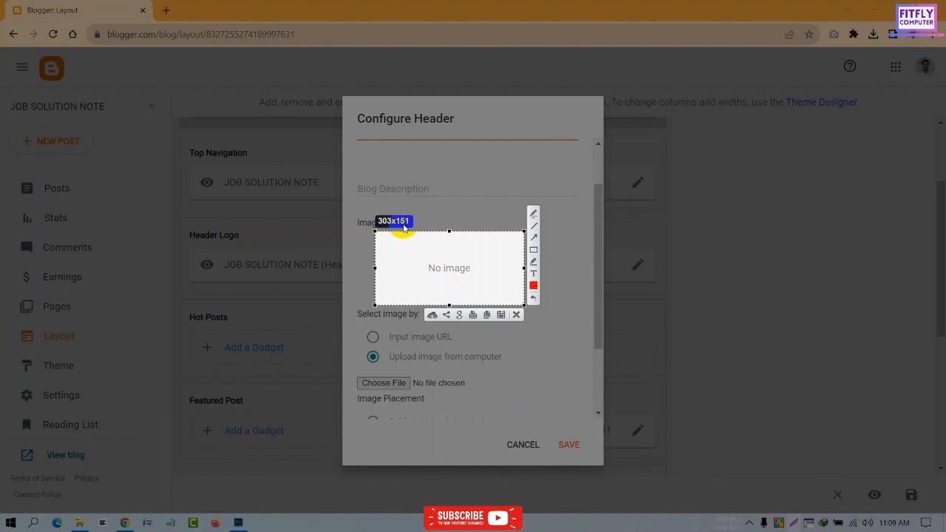
click(517, 315)
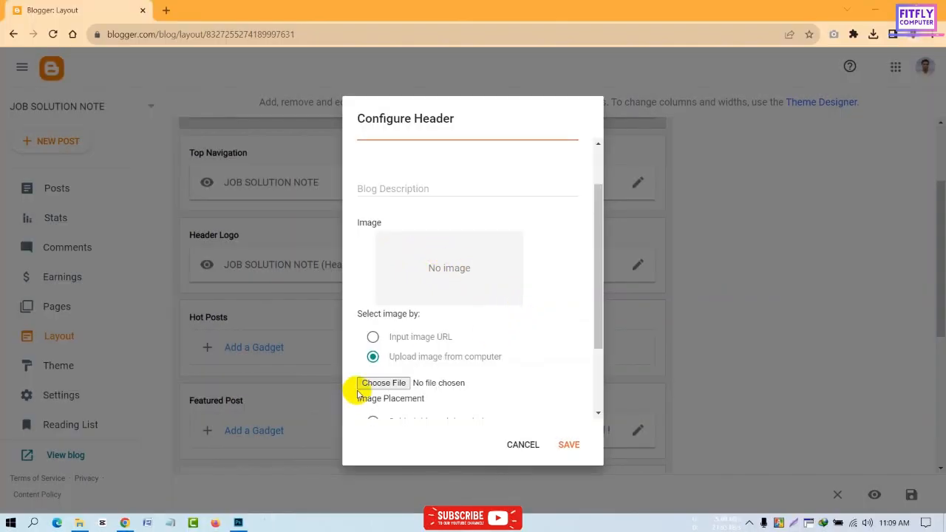
right_click(796, 525)
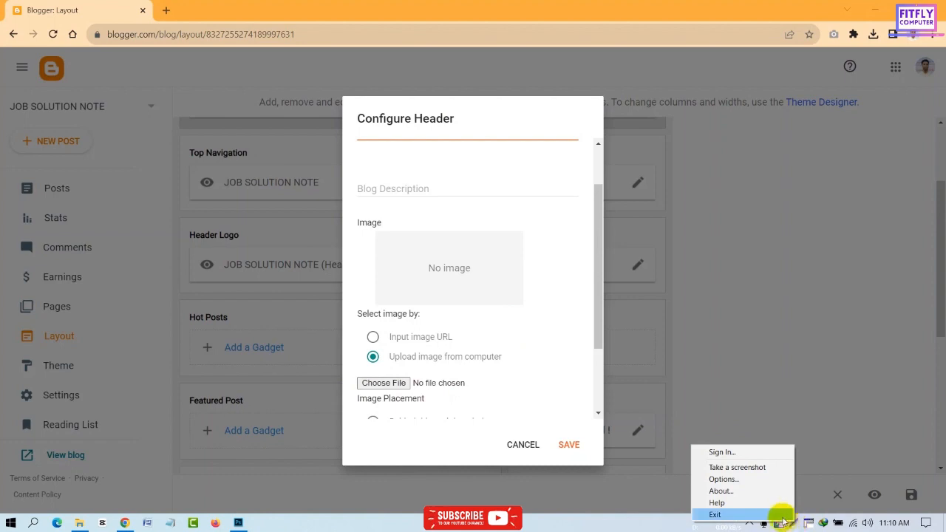
click(720, 491)
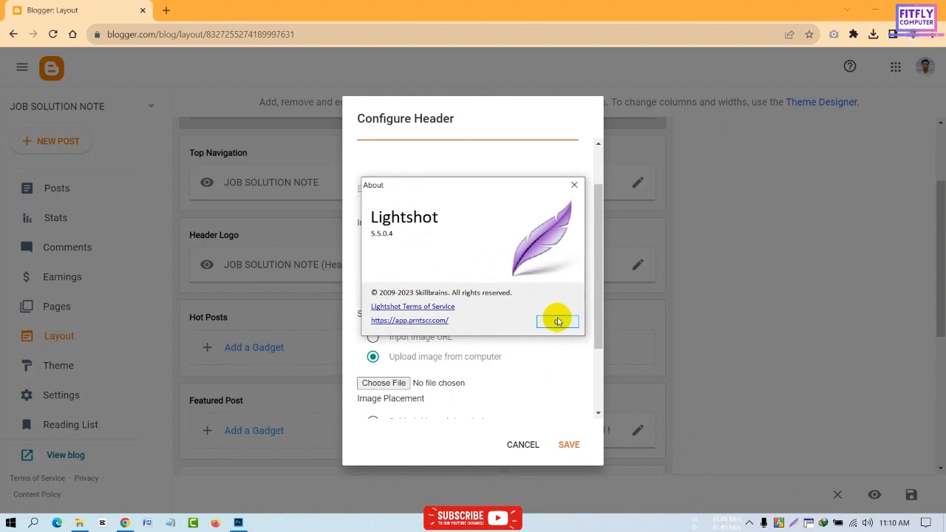
- Dismiss the Lightshot information, choose the "logo" PNG from the Desktop as the header image, and save the header configuration
click(574, 186)
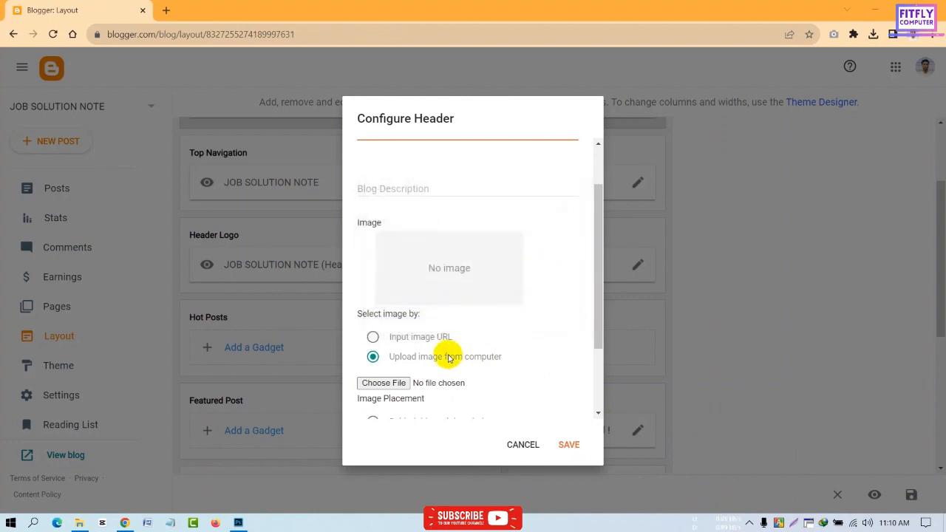
click(403, 384)
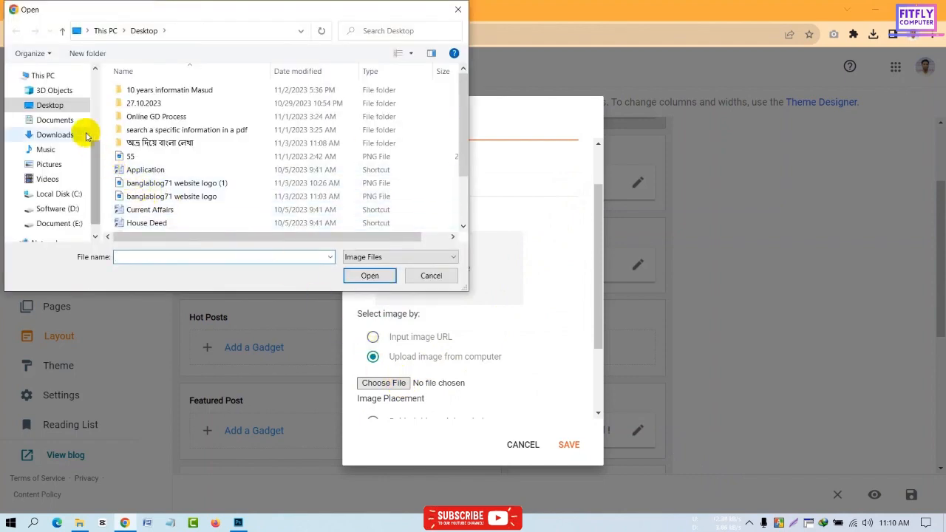
drag(461, 101, 466, 153)
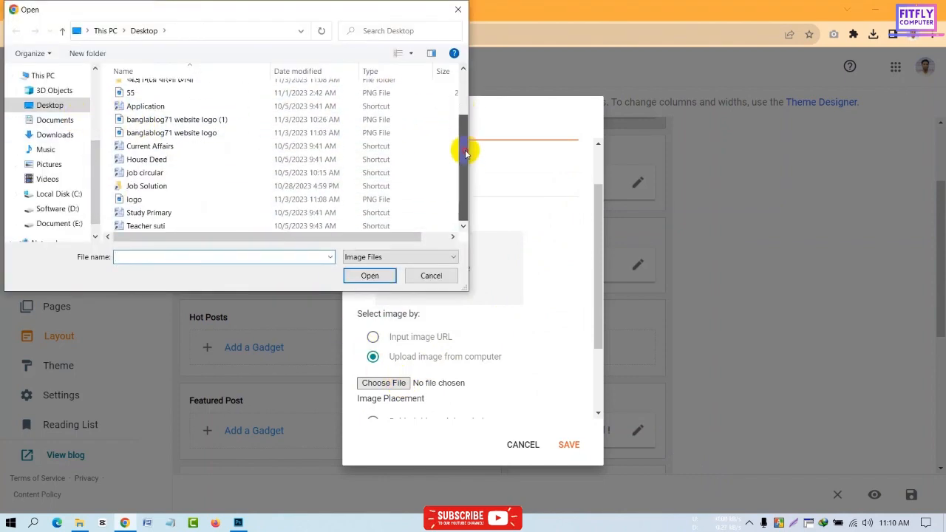
click(132, 198)
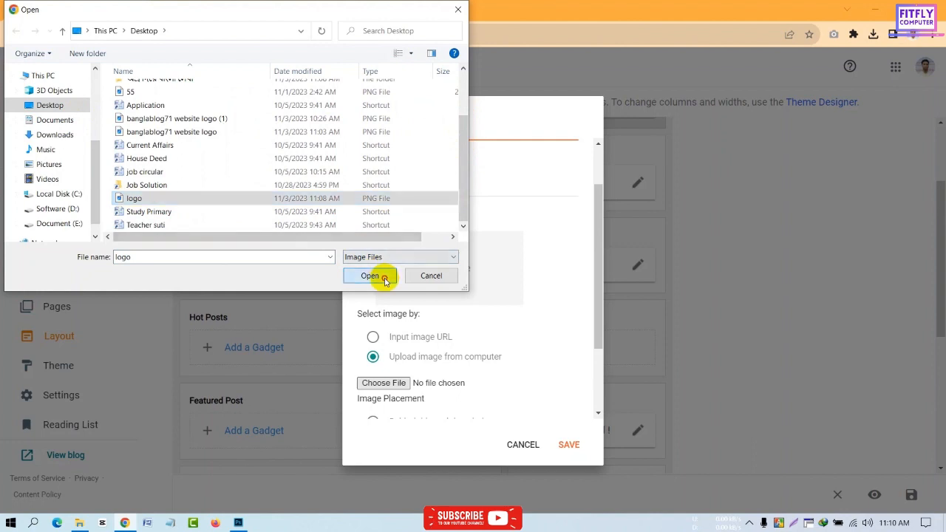
click(384, 280)
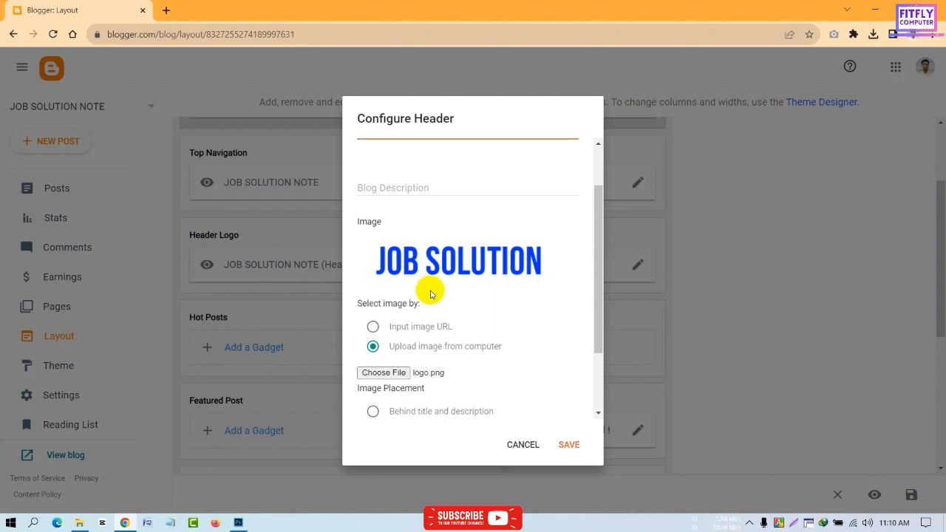
scroll(429, 295, down, 1)
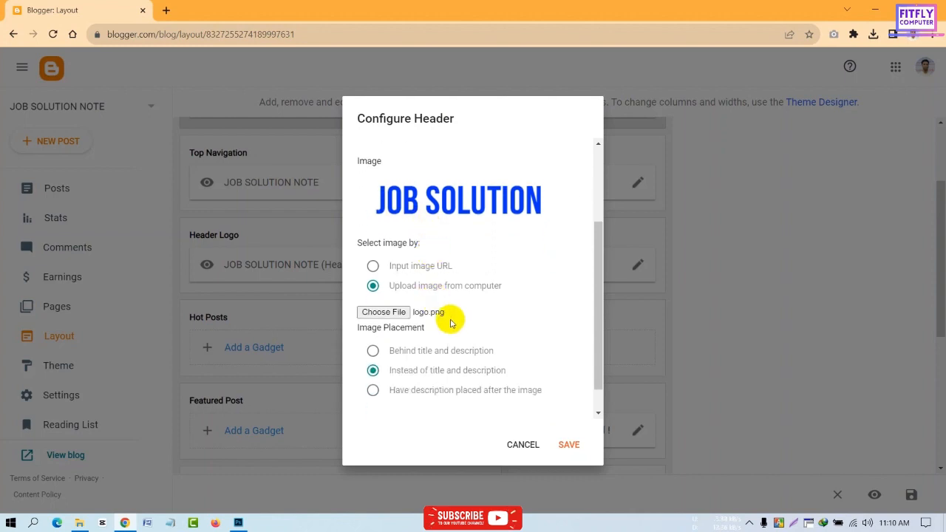
click(569, 445)
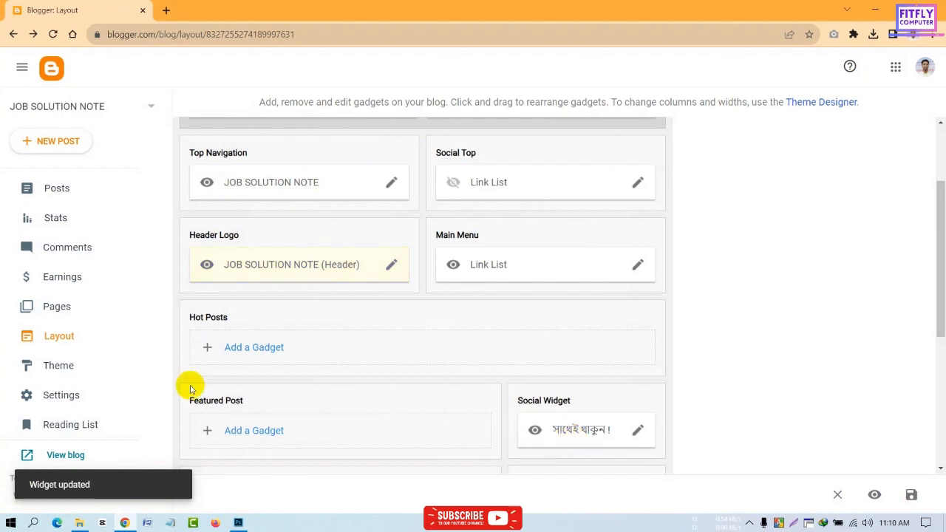
- Reload the layout page, open the live blog, and check the header logo in both a narrow and a maximized browser window
click(53, 34)
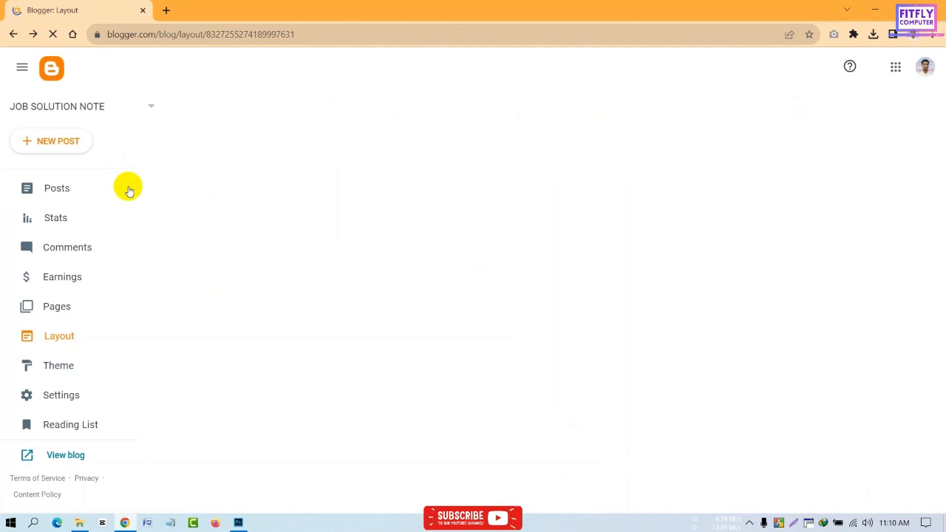
click(74, 454)
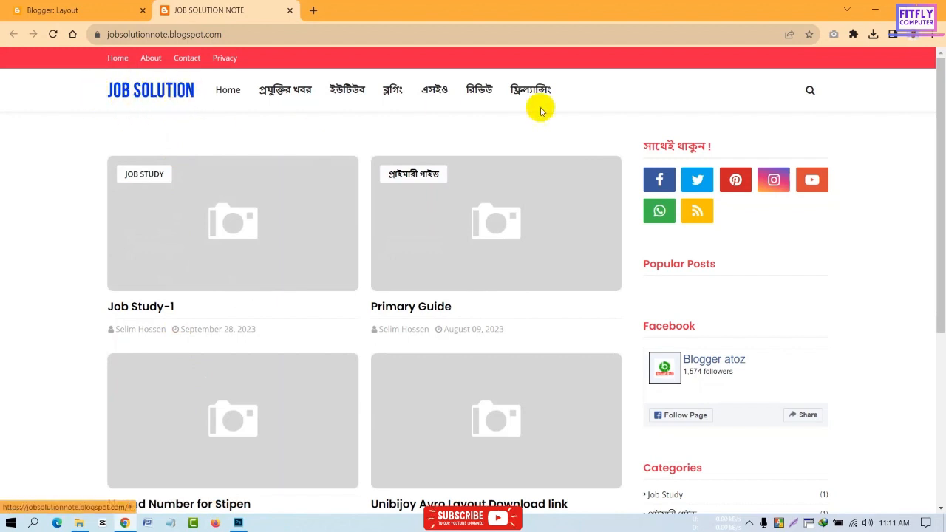
click(903, 10)
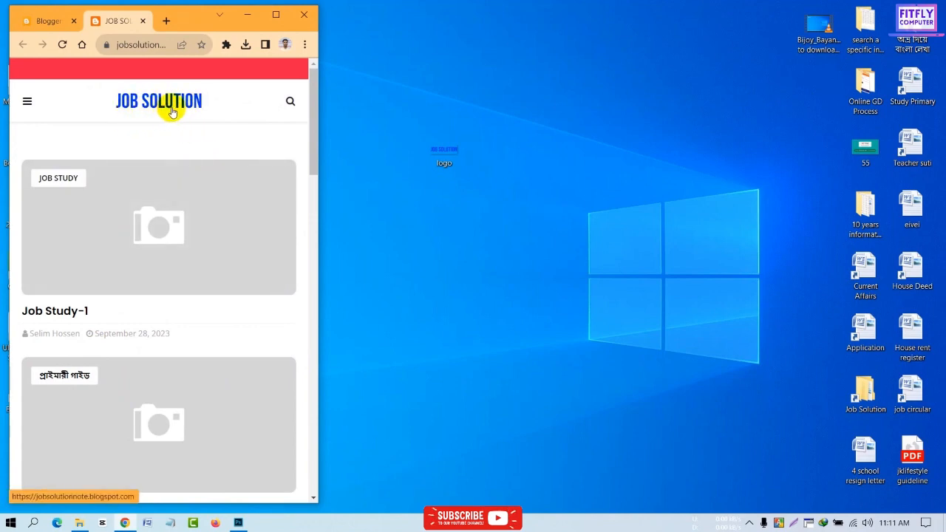
click(275, 15)
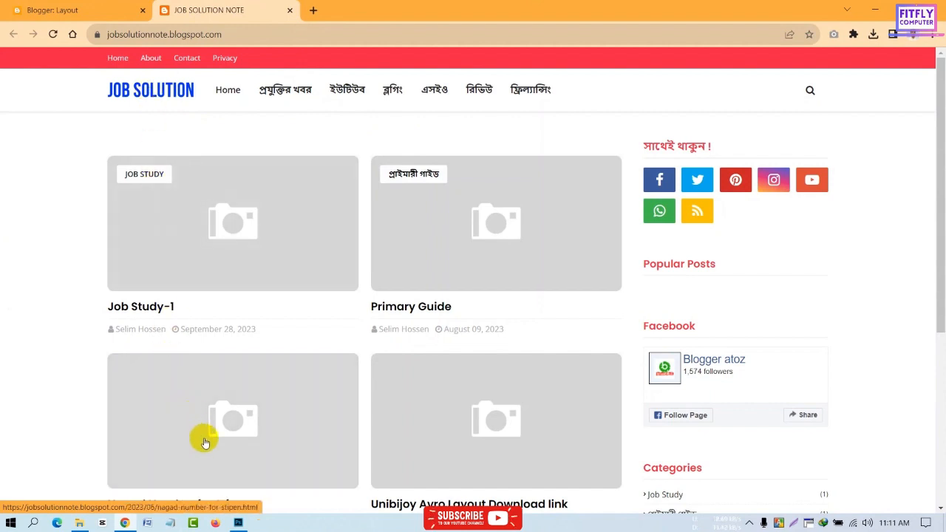
- Switch to Photoshop and nudge the "JOB SOLUTION" text layer slightly downward on the canvas
click(238, 523)
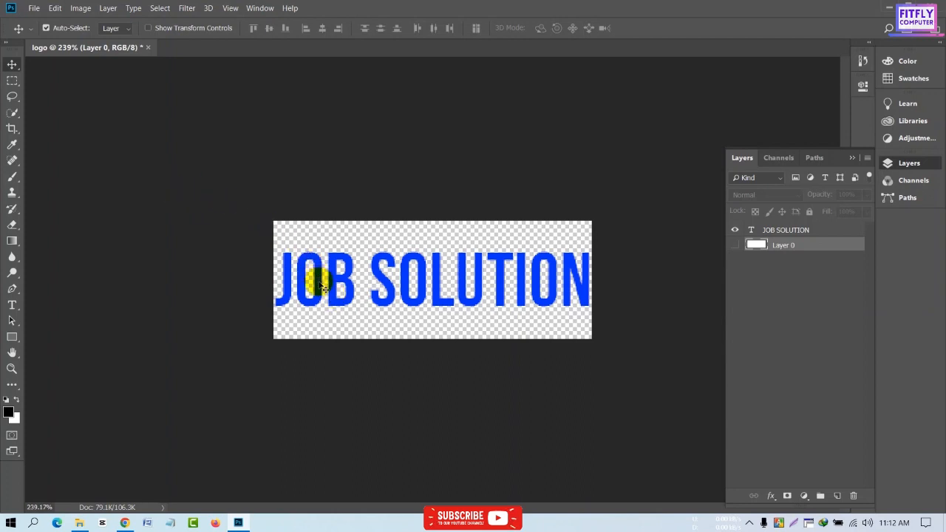
drag(319, 288, 321, 293)
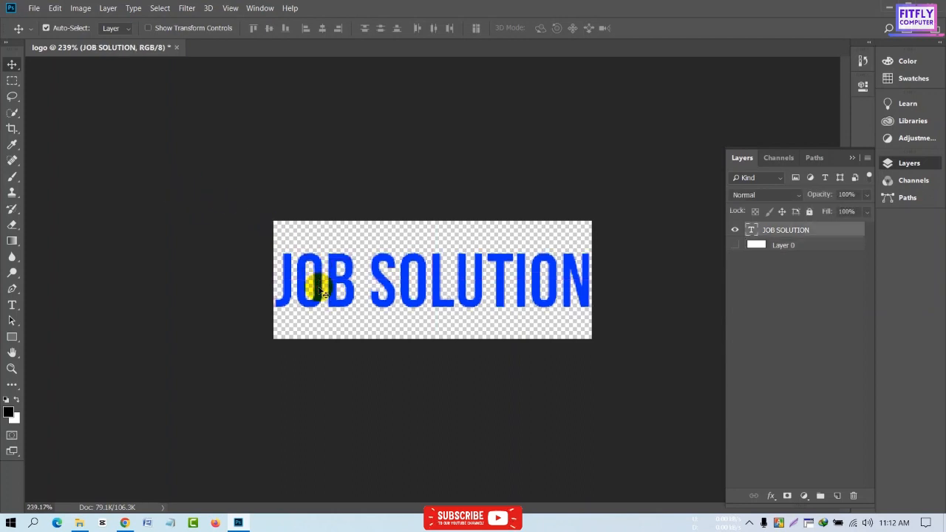